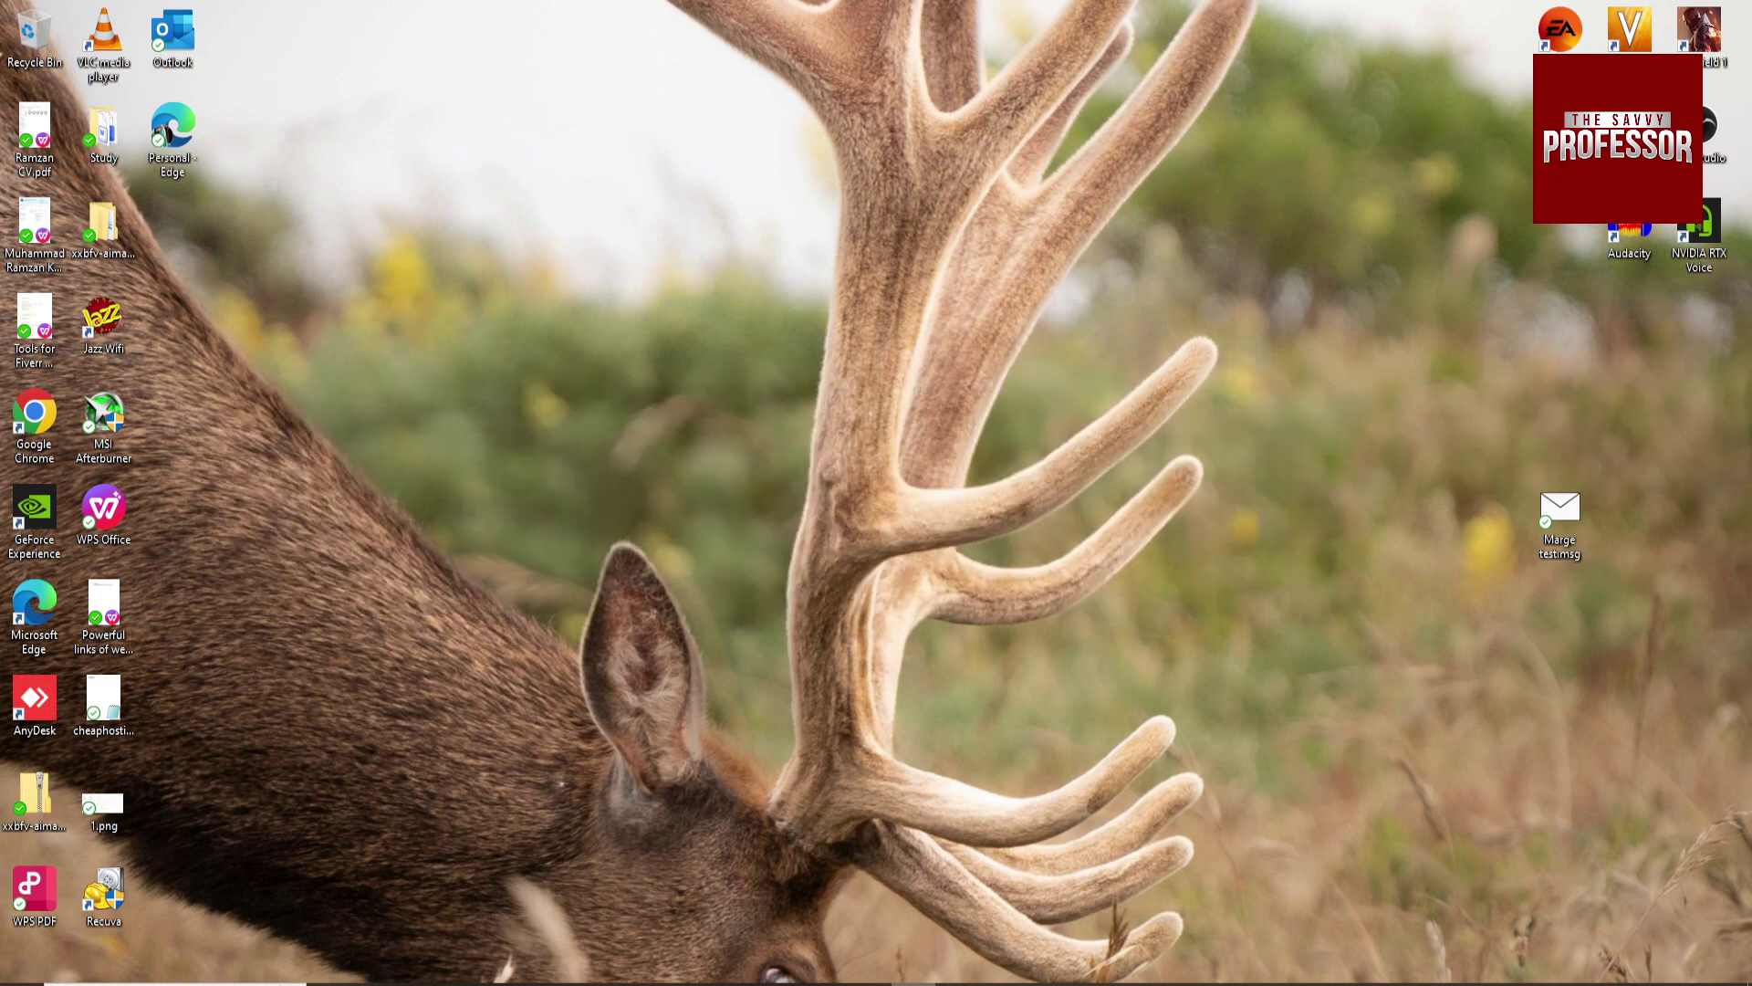
Bring up the Edge window showing the monday.com Home page.
mouse_move(964, 981)
click(854, 917)
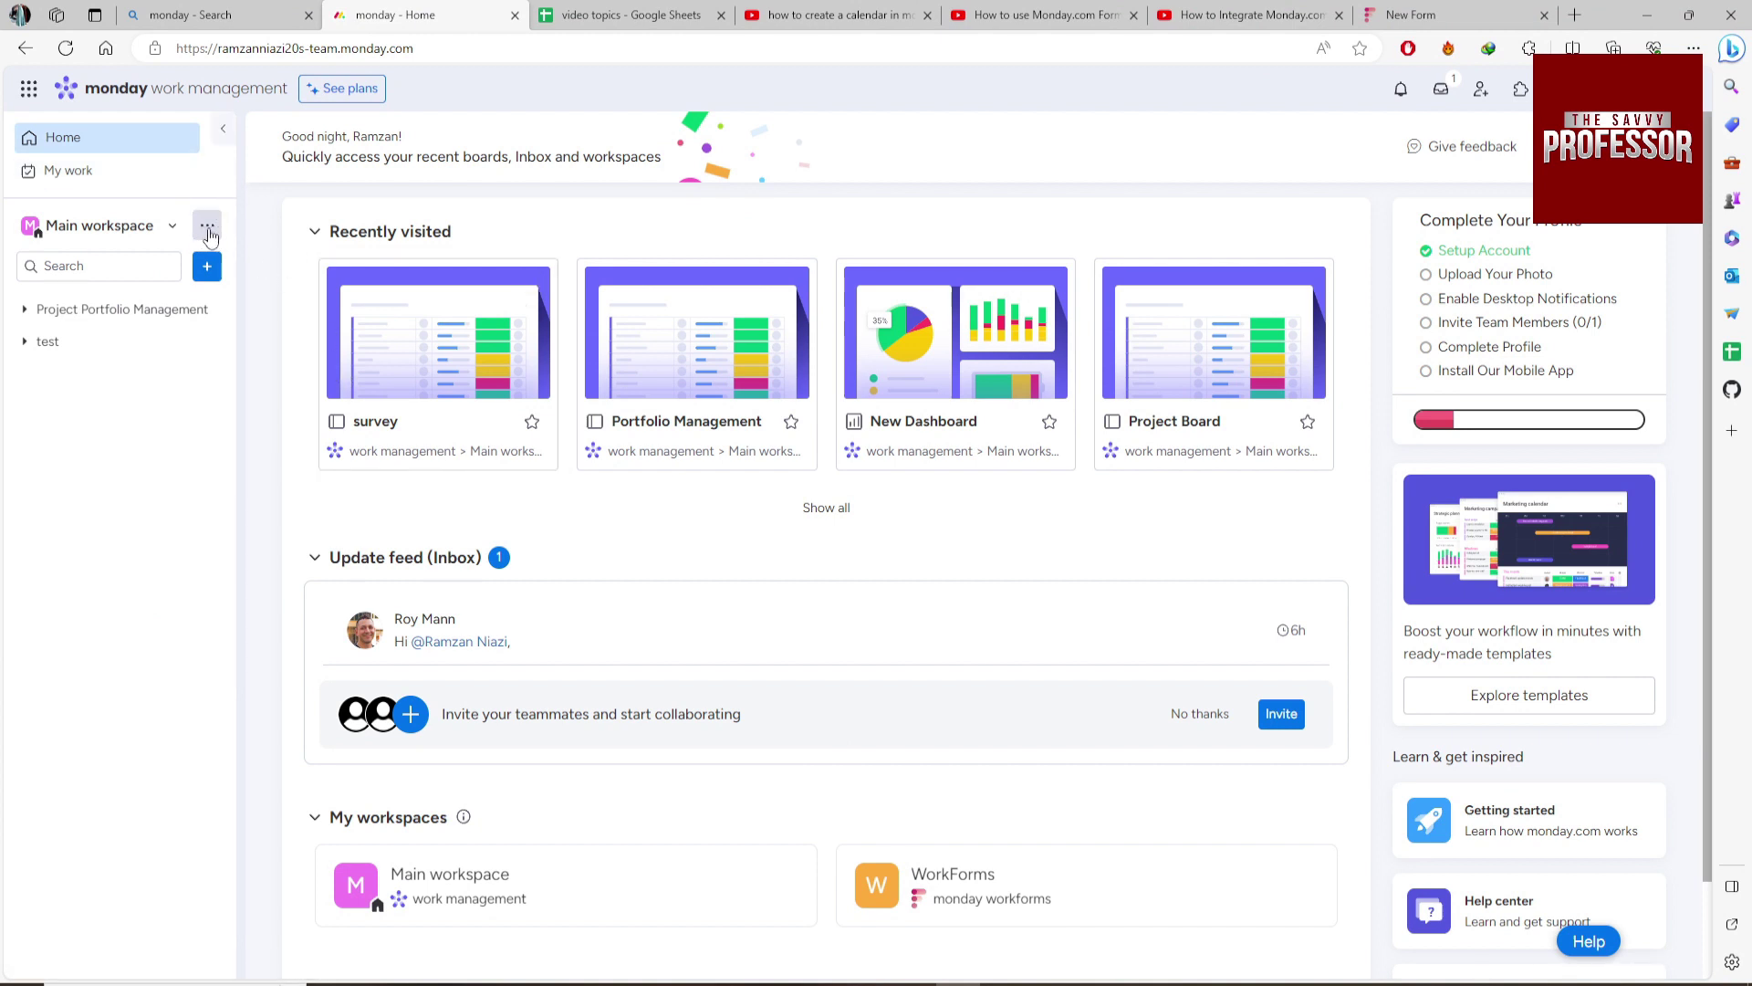
Create a New Form board in the Main workspace from the + menu.
click(164, 228)
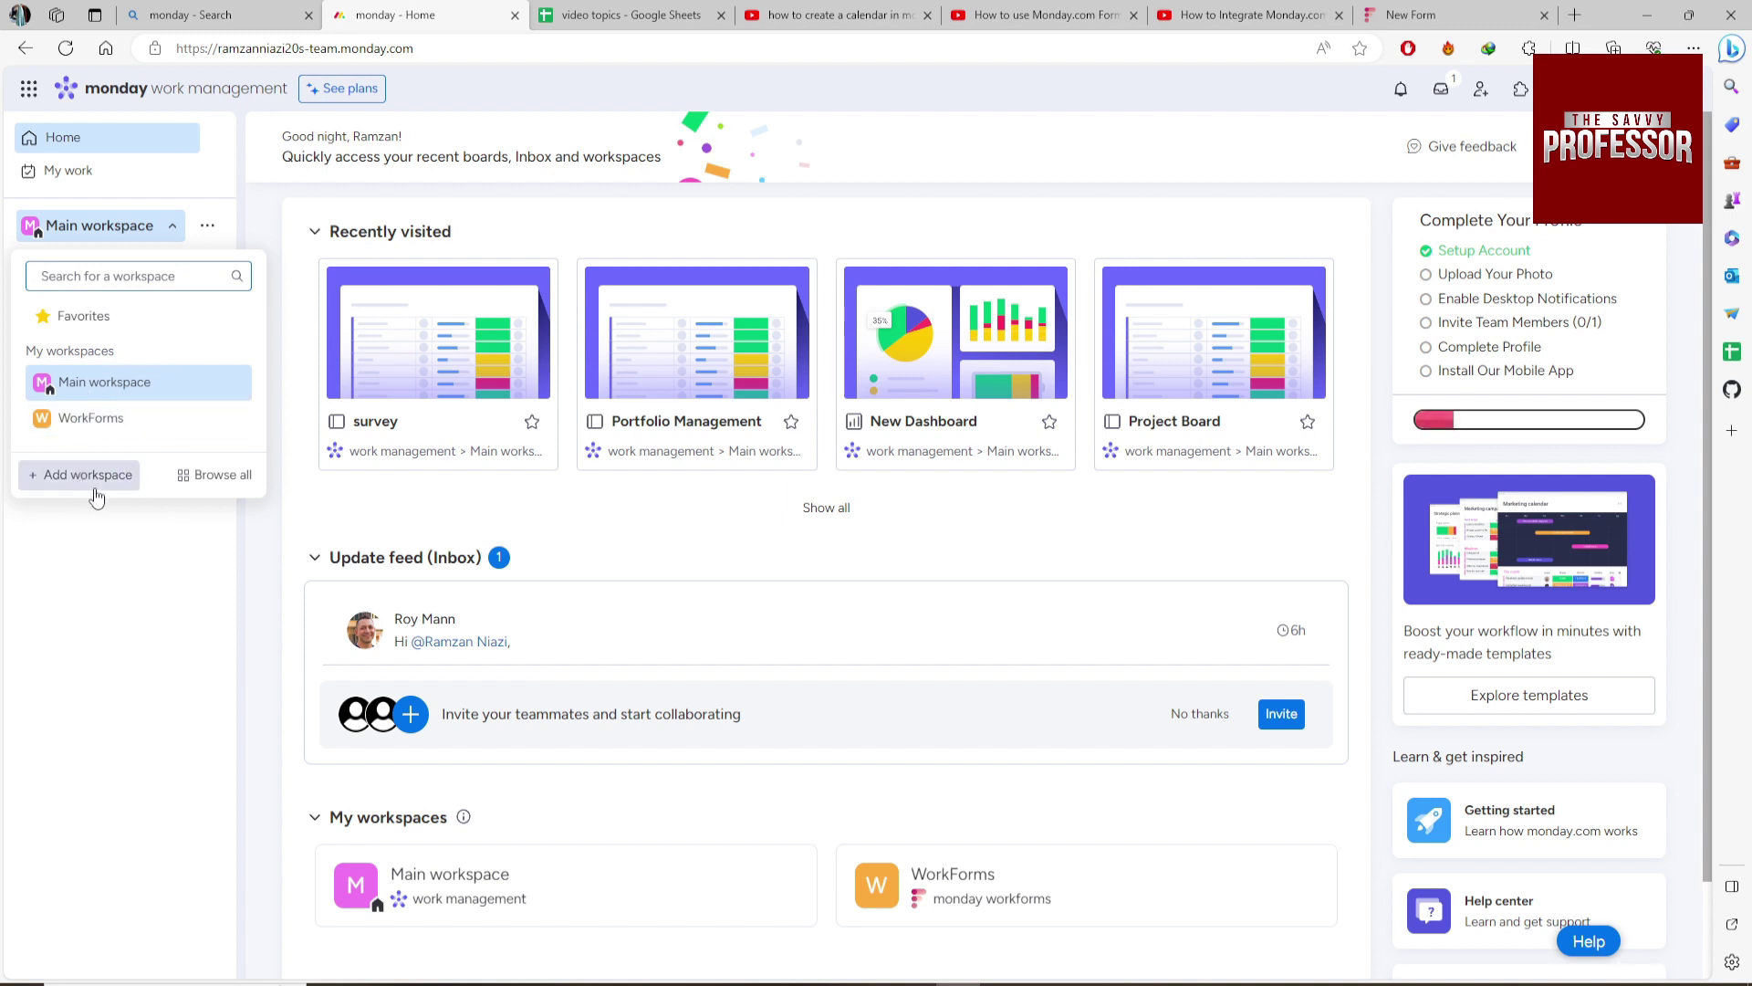
click(205, 228)
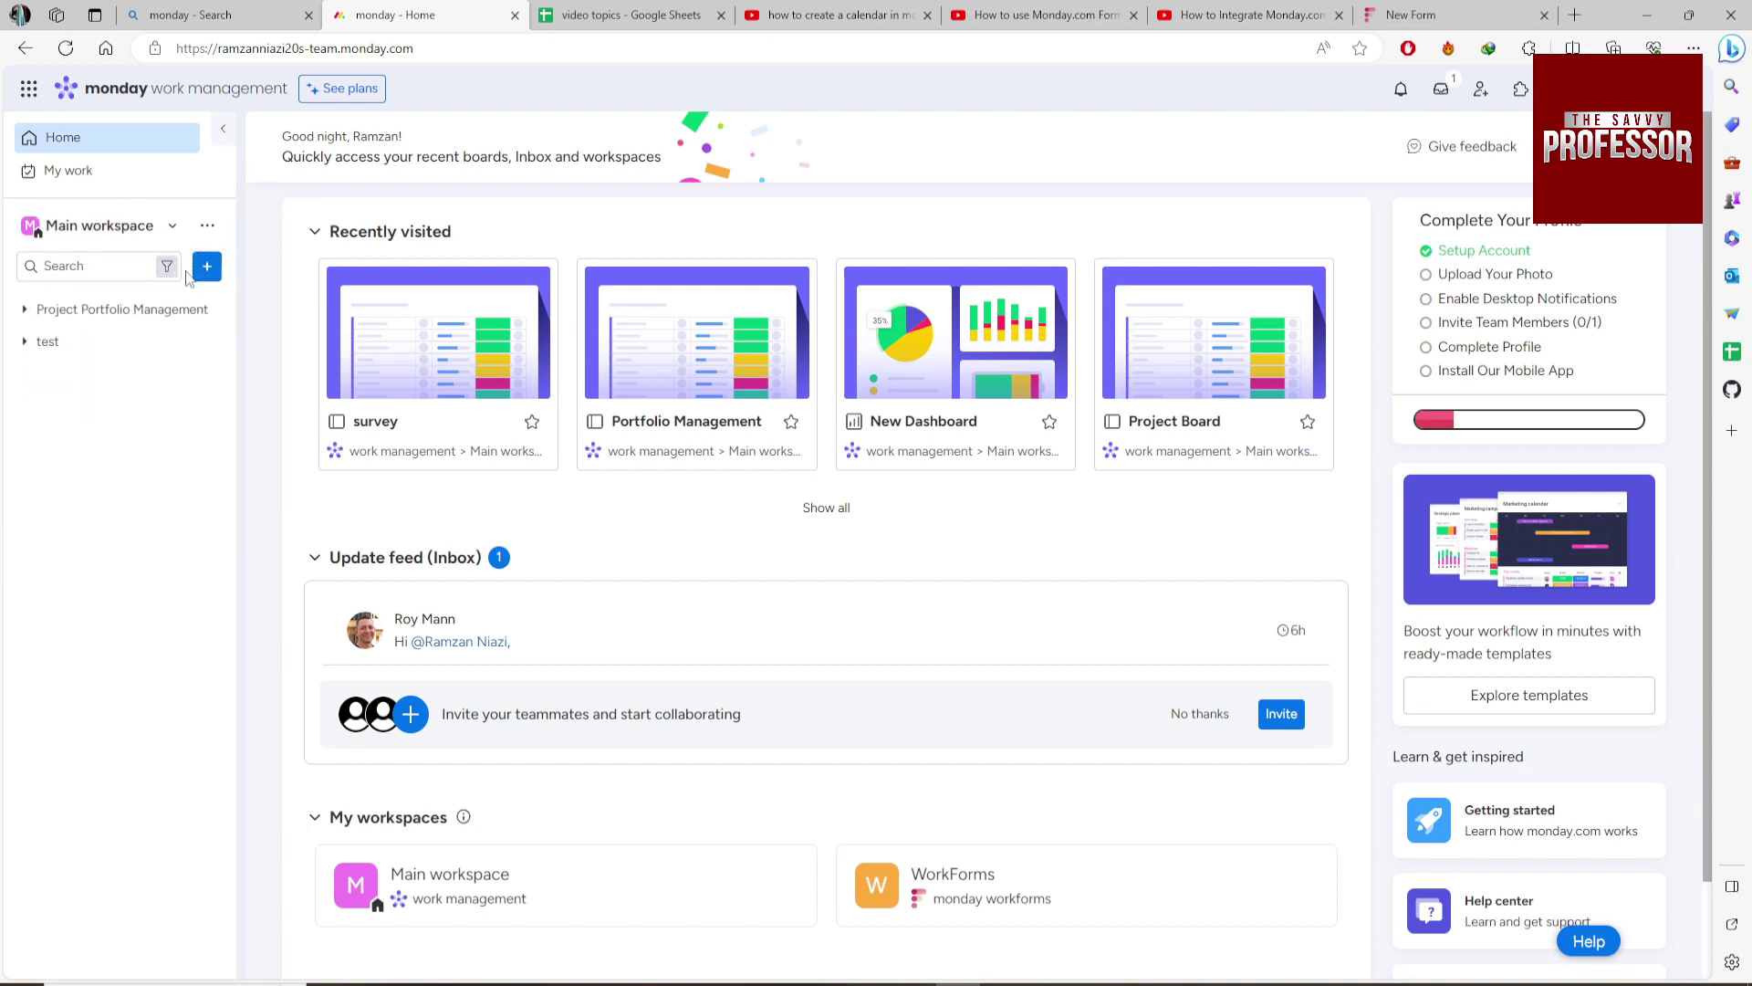
click(207, 269)
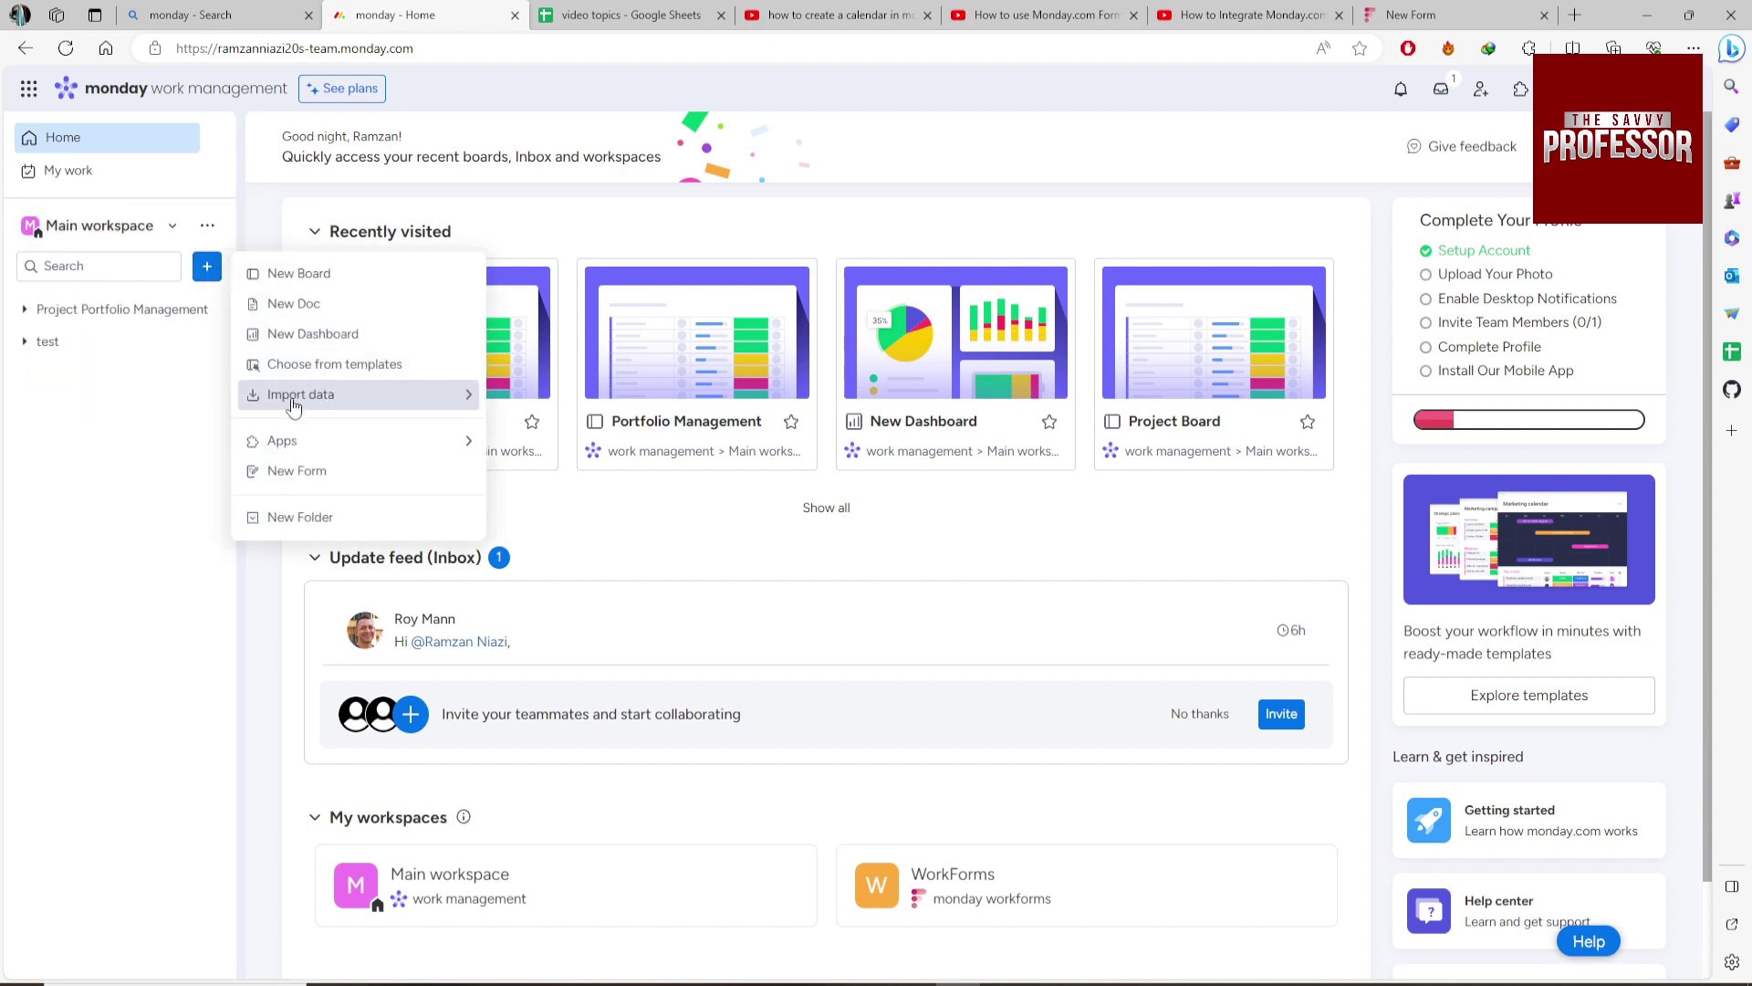
click(299, 475)
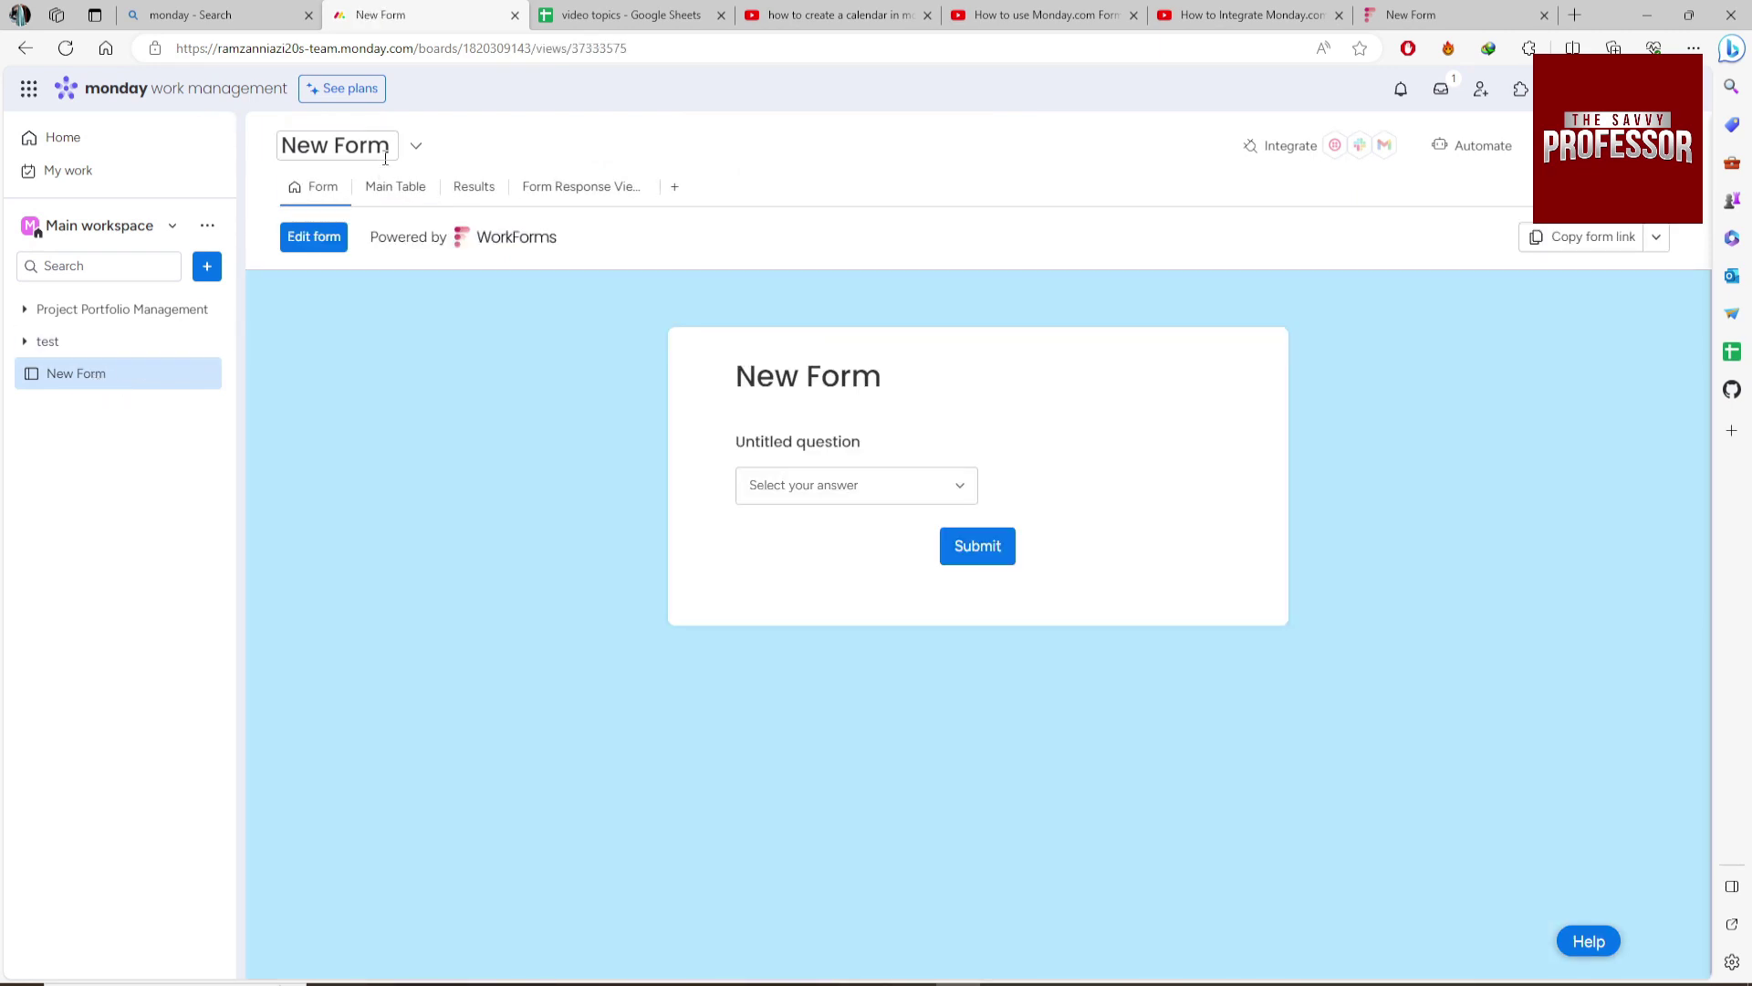
Change the board title from 'New Form' to 'Monday'.
click(376, 144)
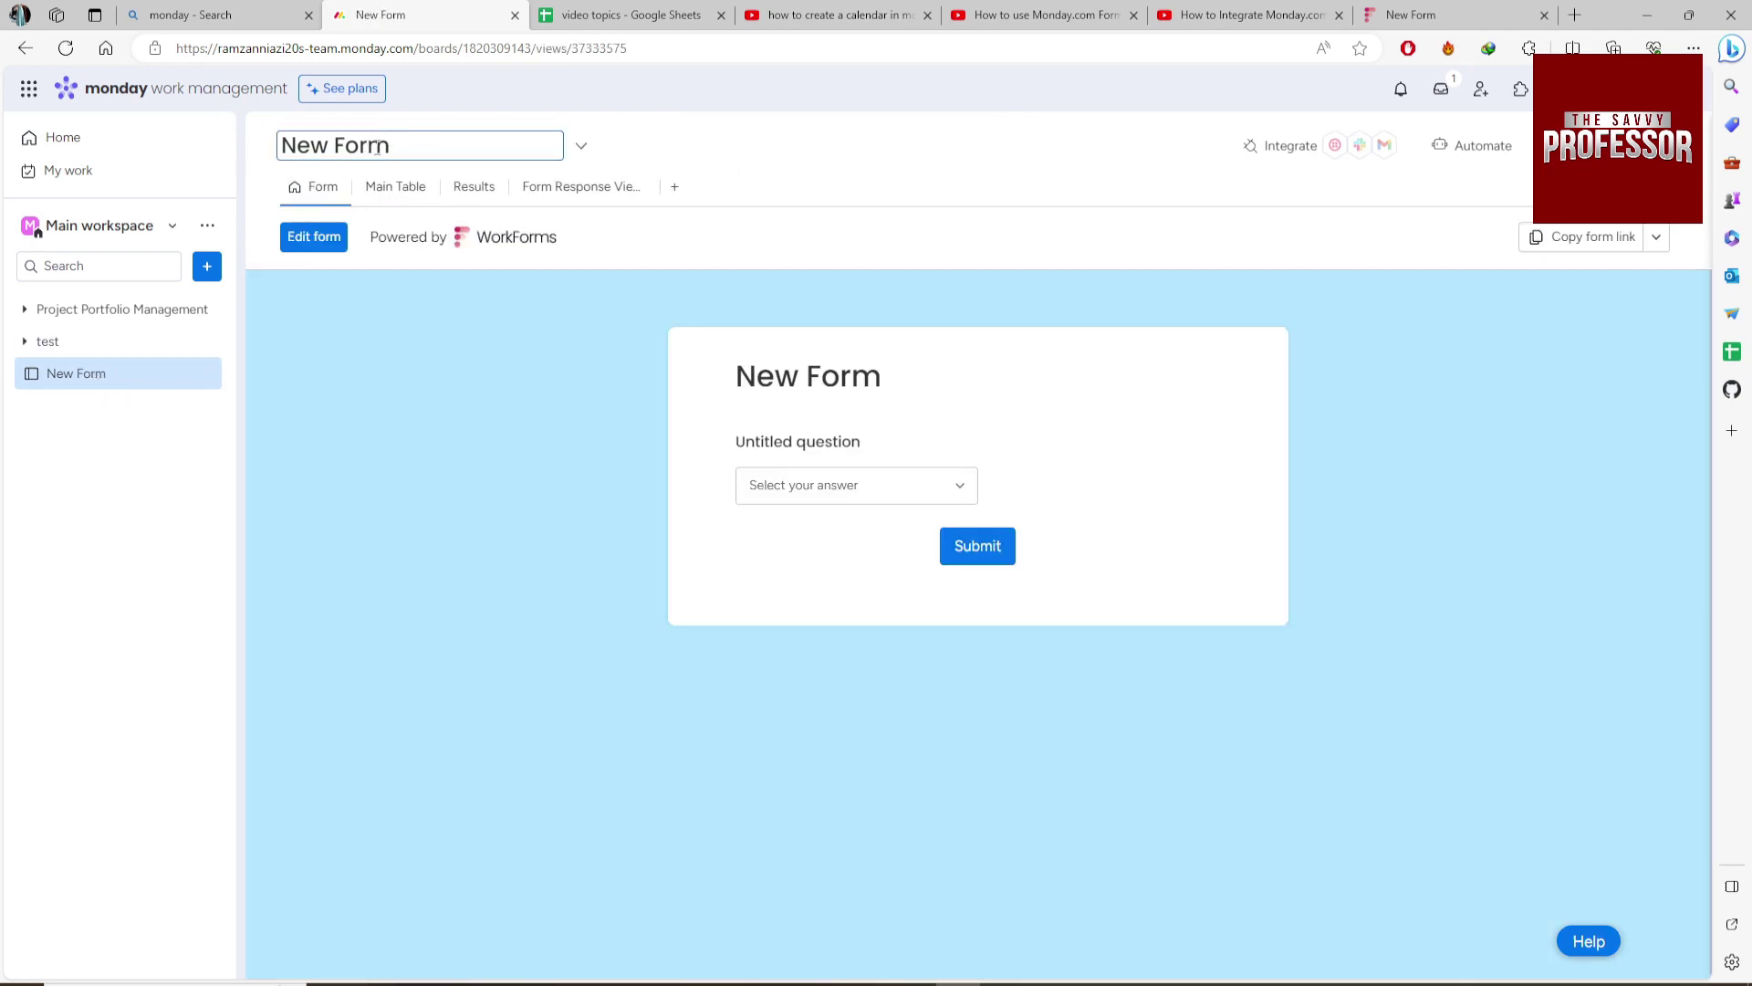
key(ctrl+a)
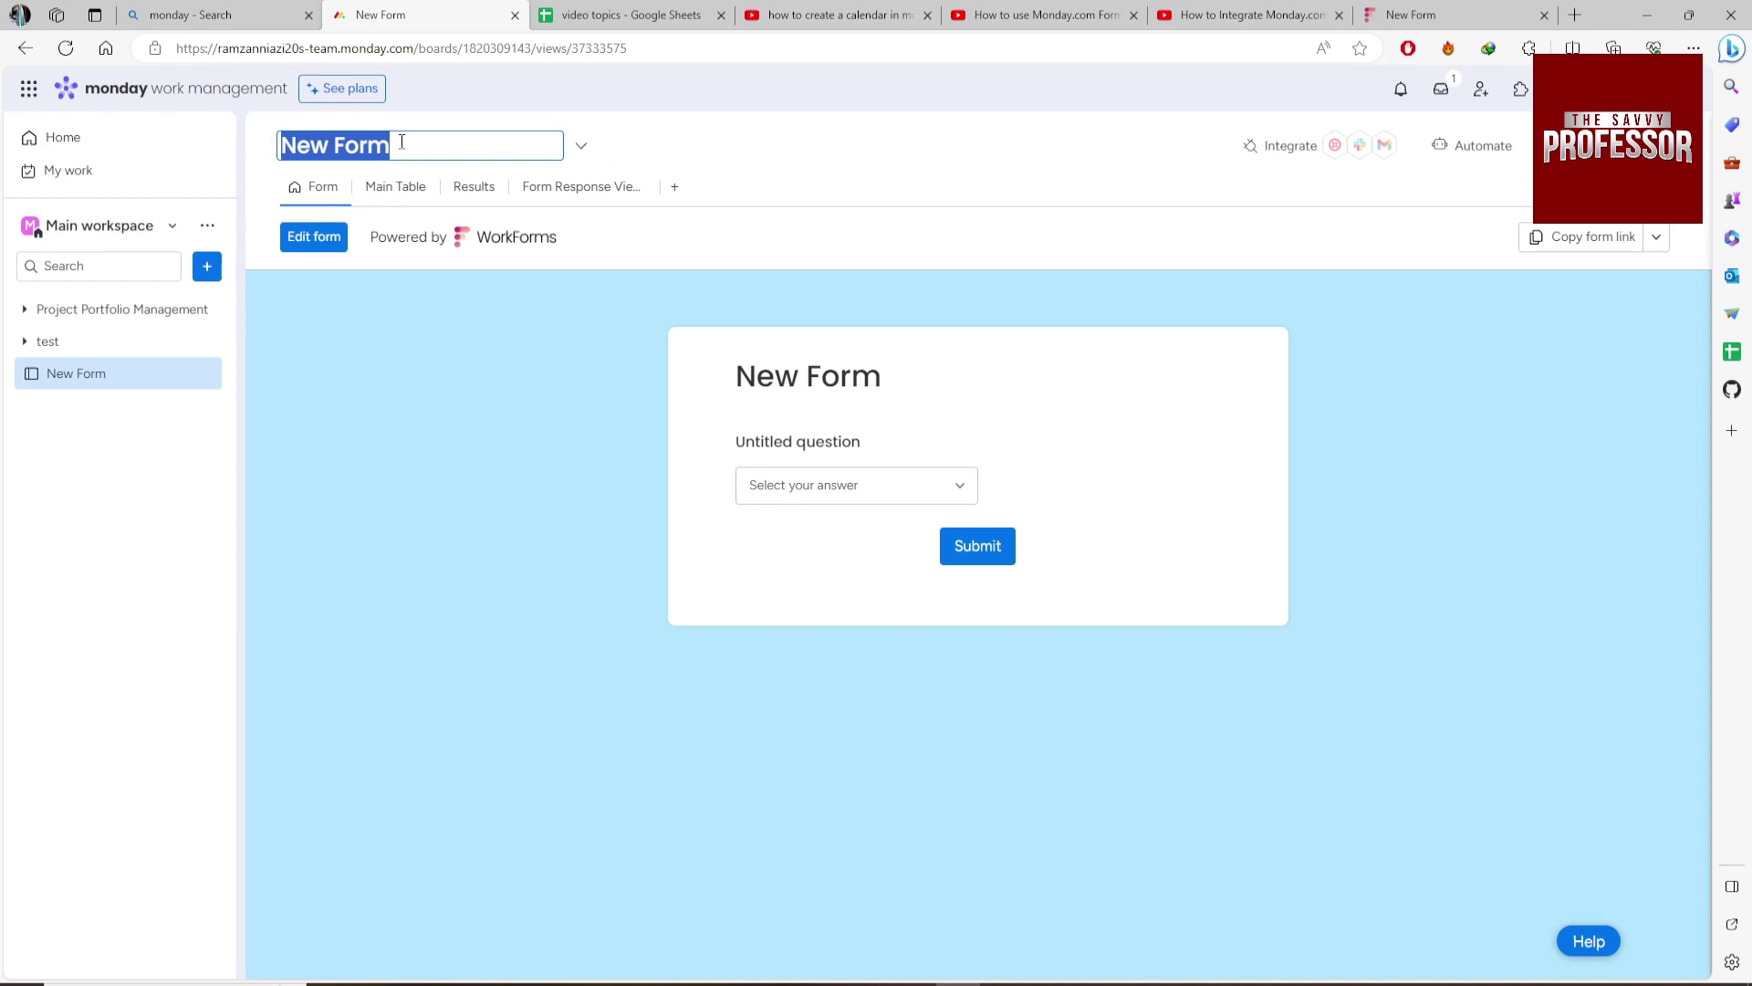
text(Monday)
key(Return)
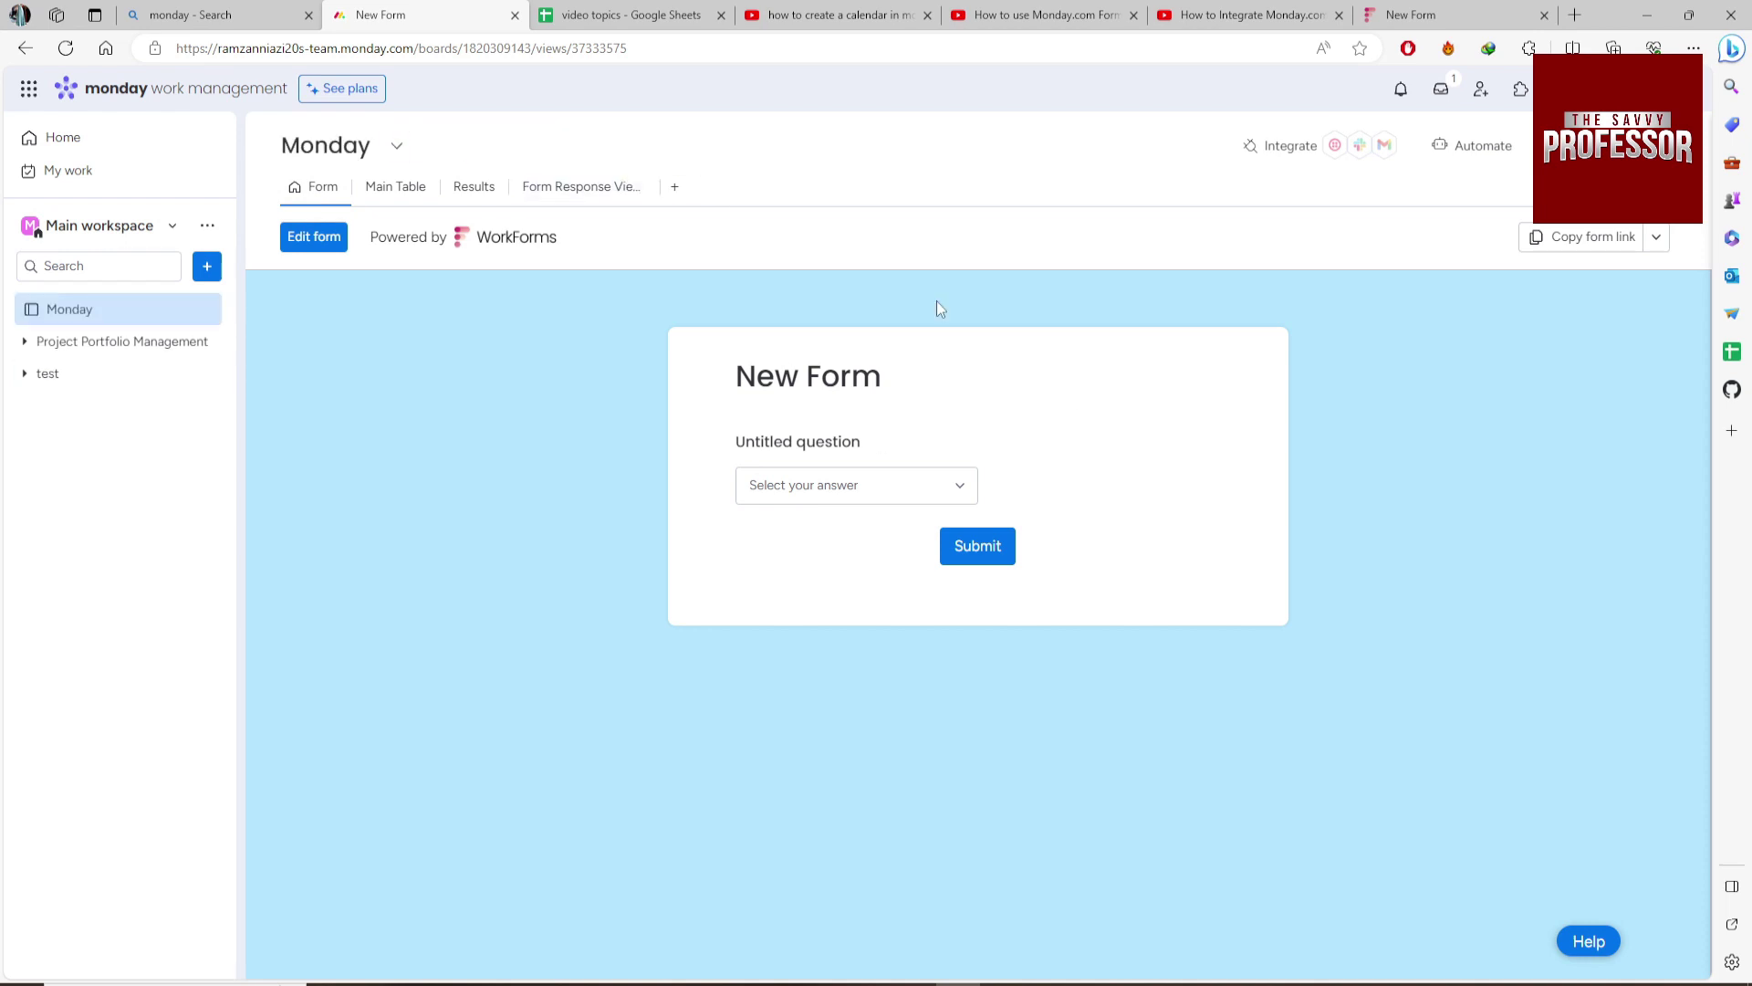
Upload the MR logo PNG as the form's header logo.
click(321, 238)
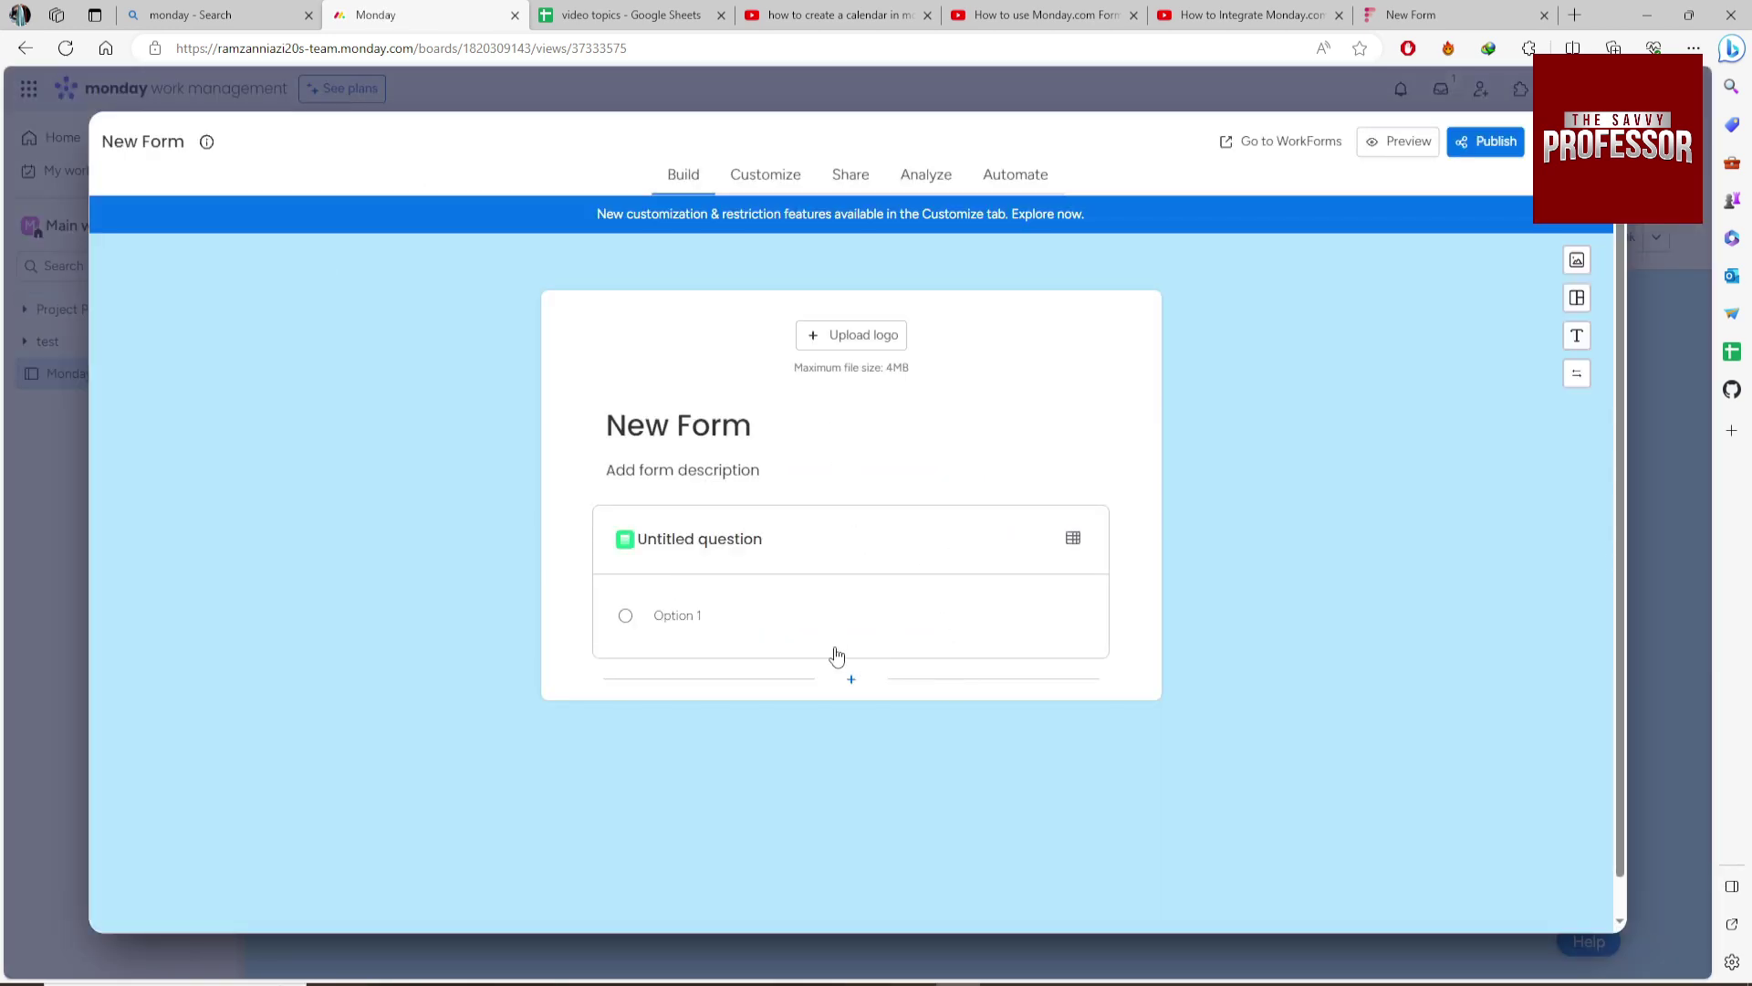
click(847, 340)
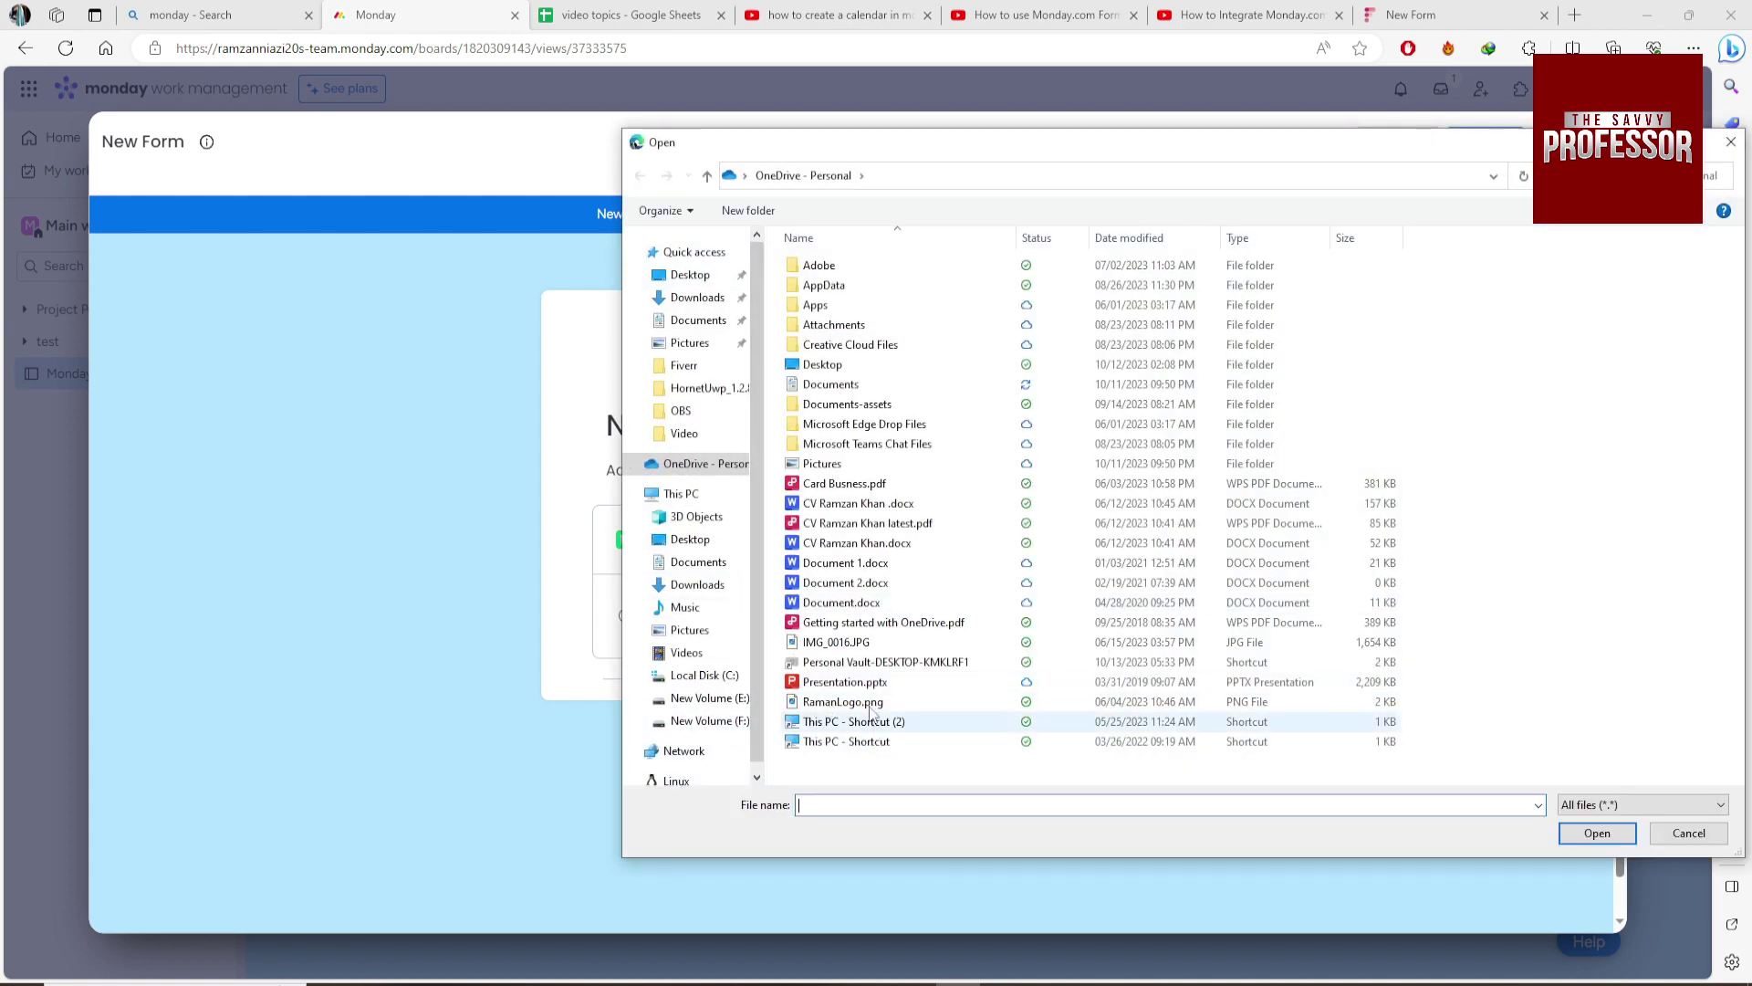
click(828, 704)
click(1598, 834)
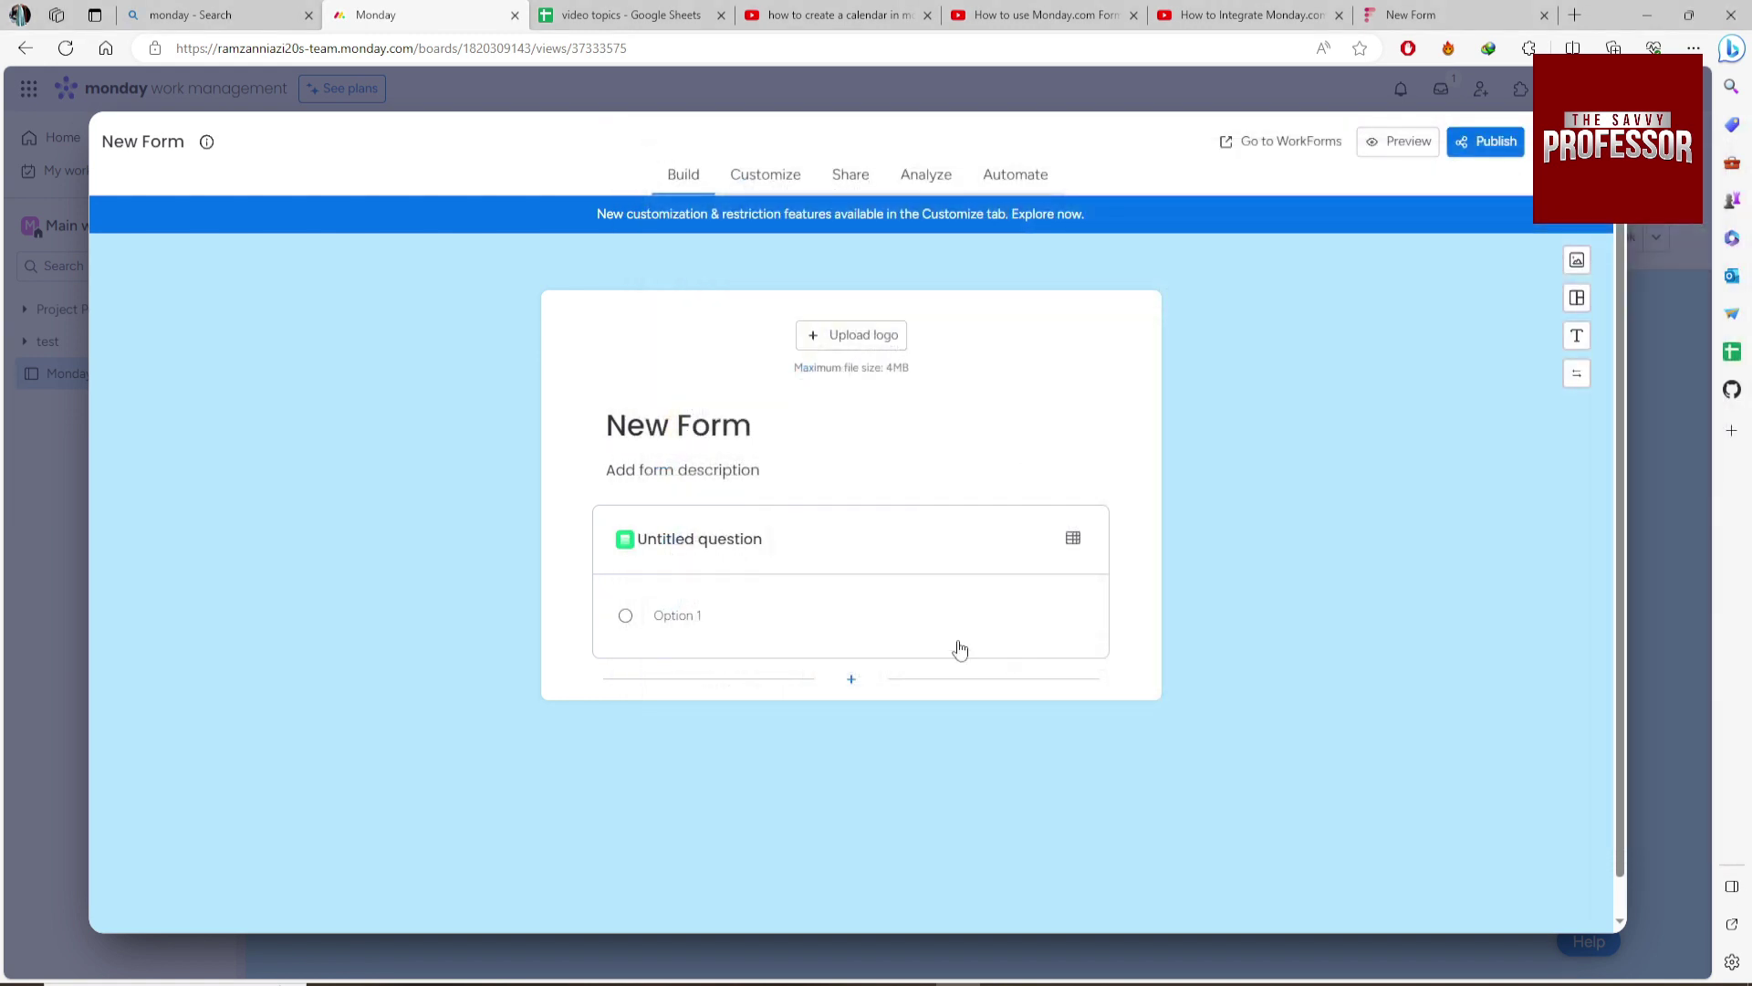
Add a required 'Name' short-text question and delete the untitled default question.
click(851, 678)
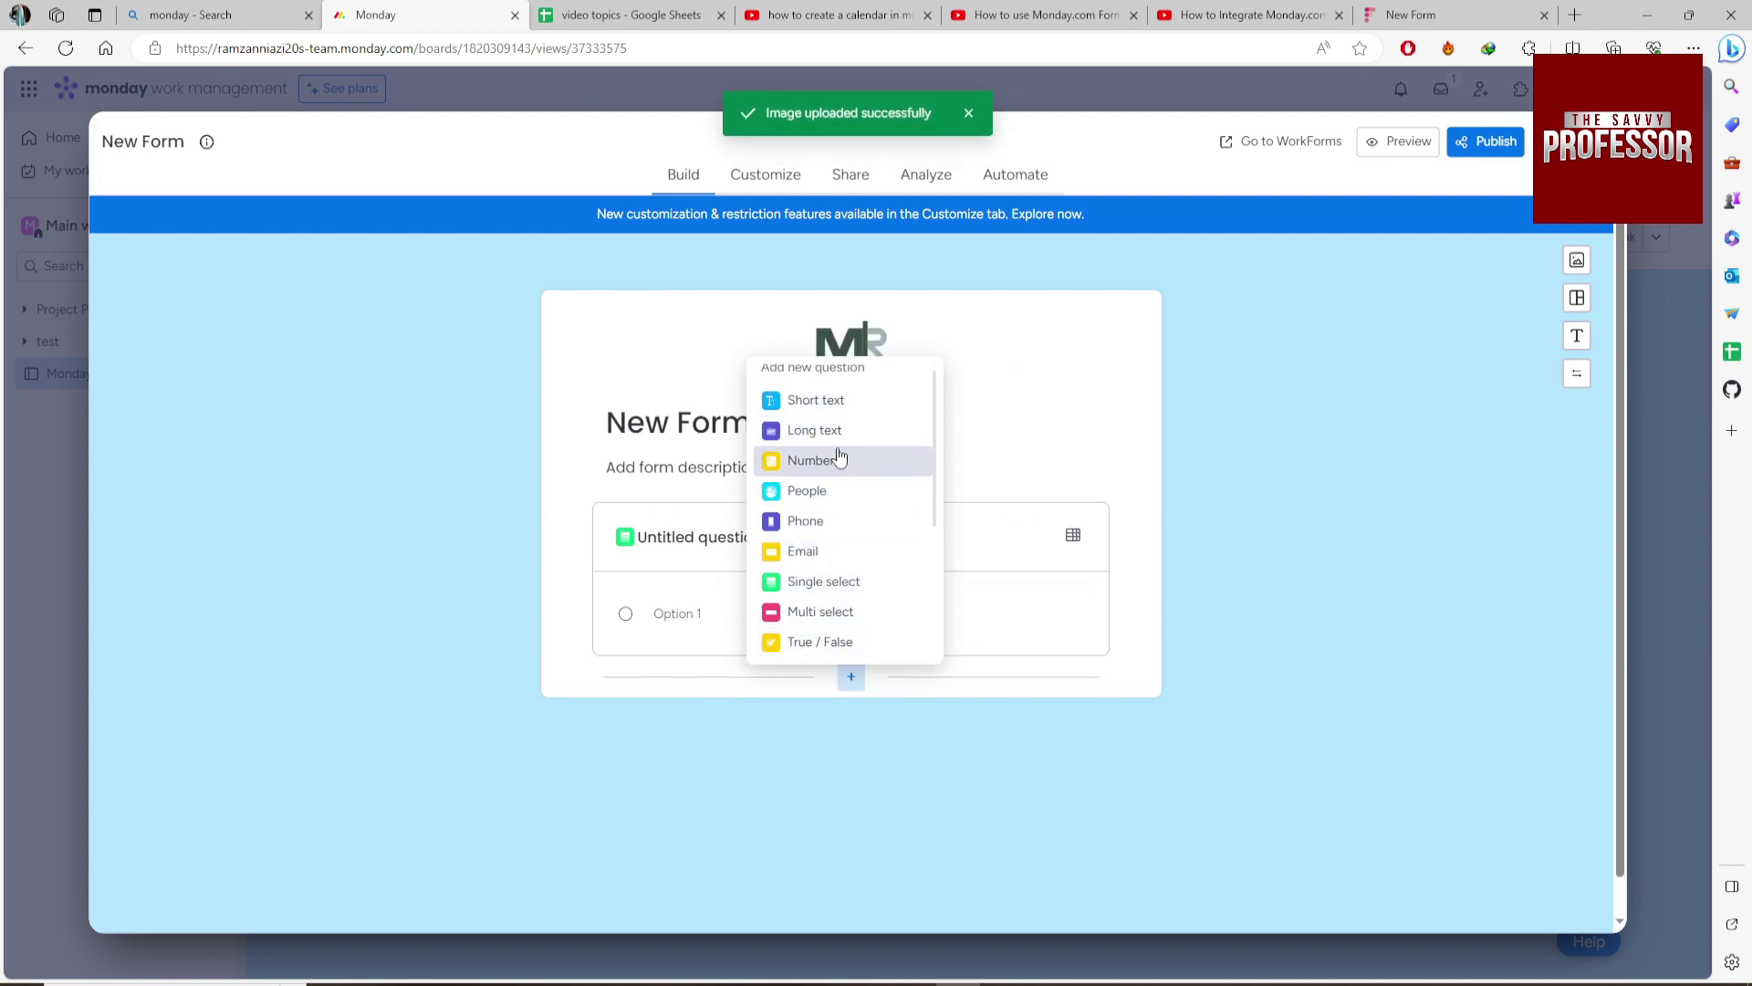
click(861, 407)
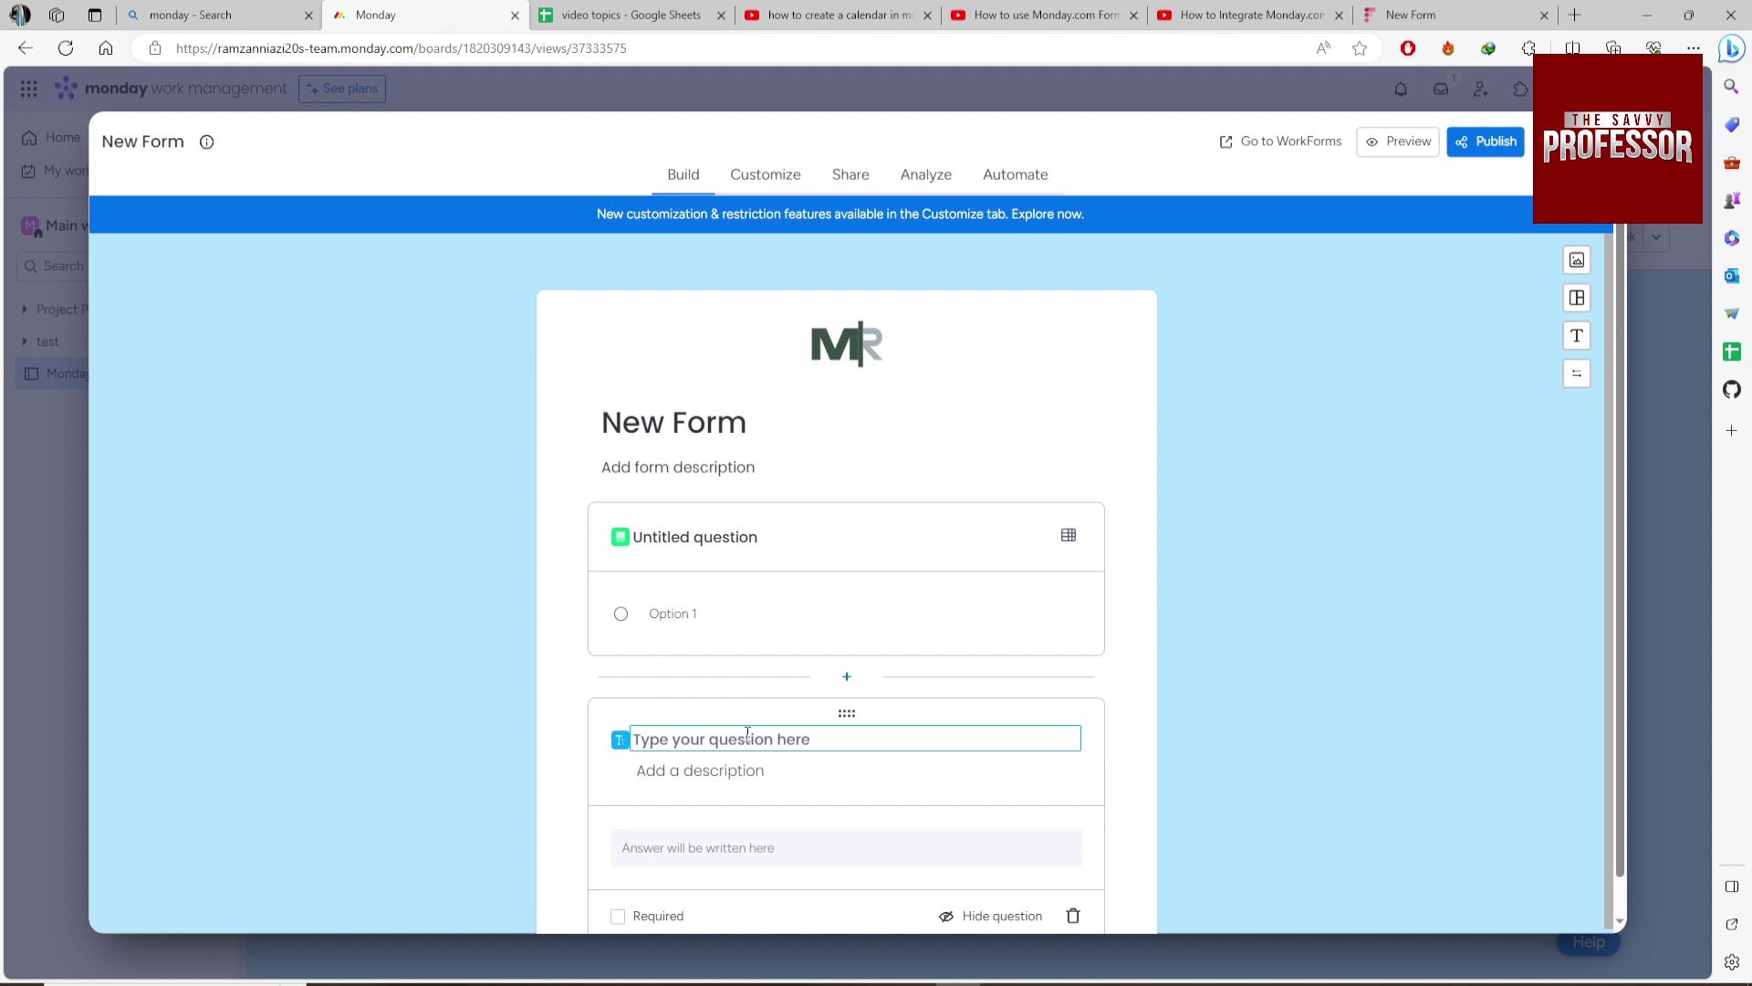
text(Name)
scroll(734, 753, down, 1)
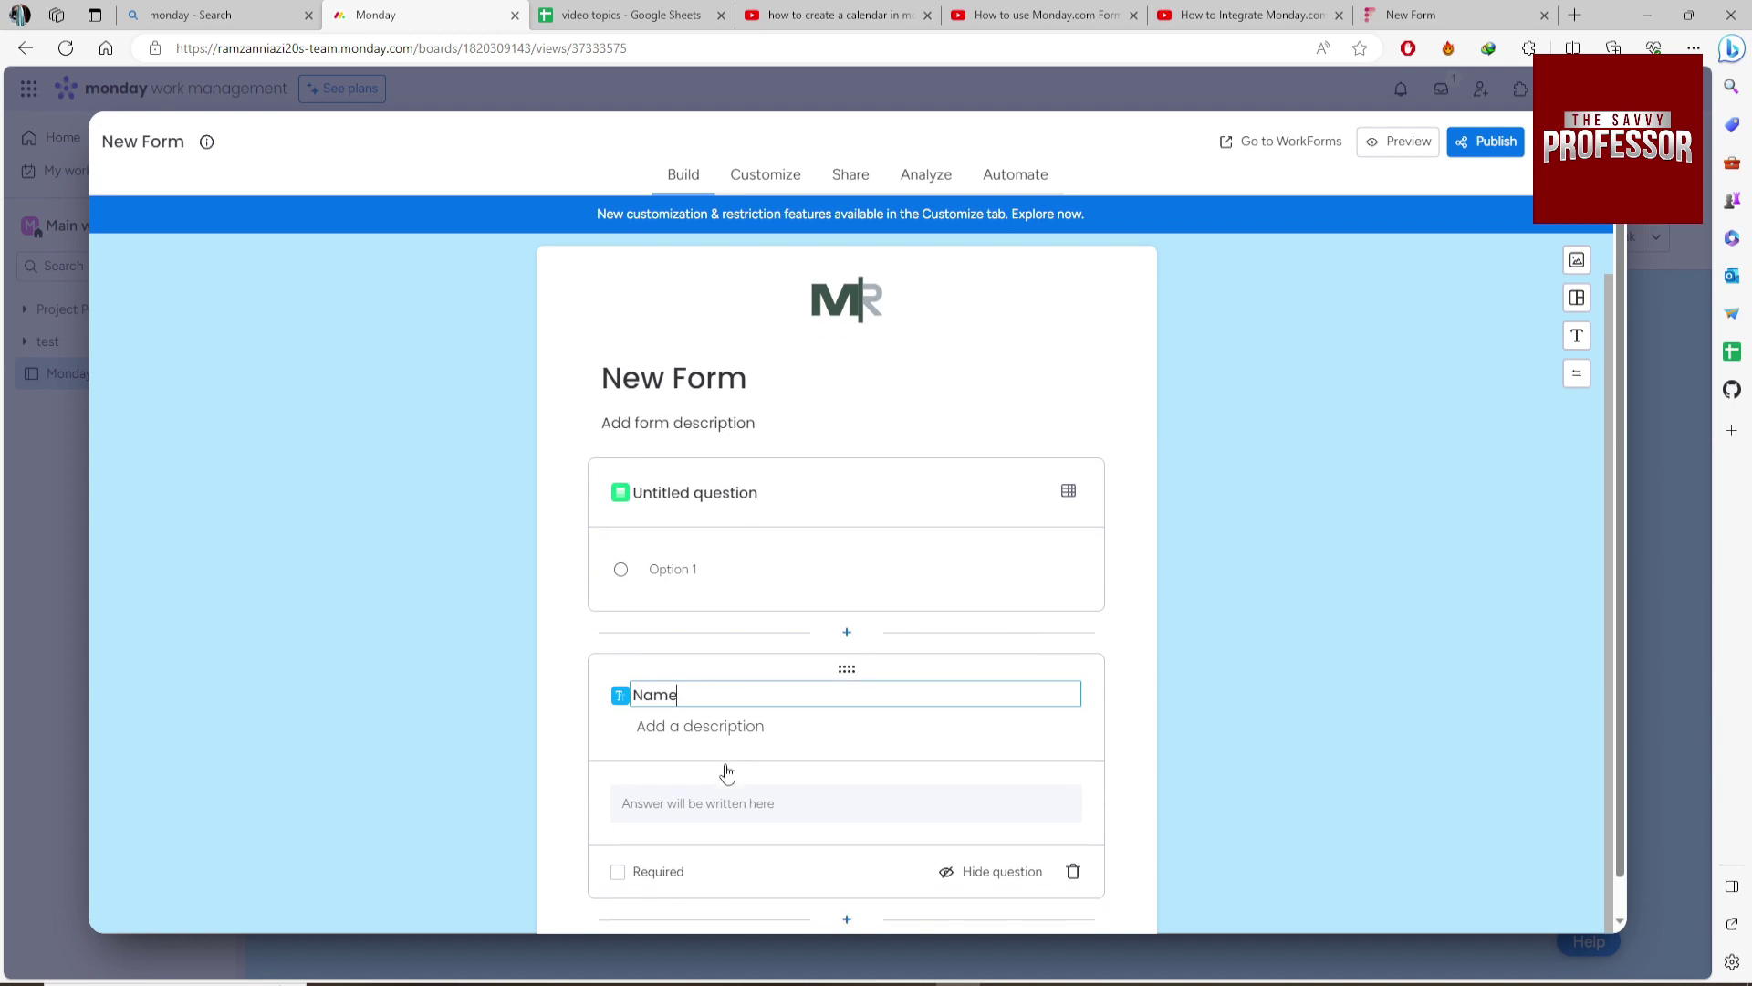
click(617, 872)
click(837, 562)
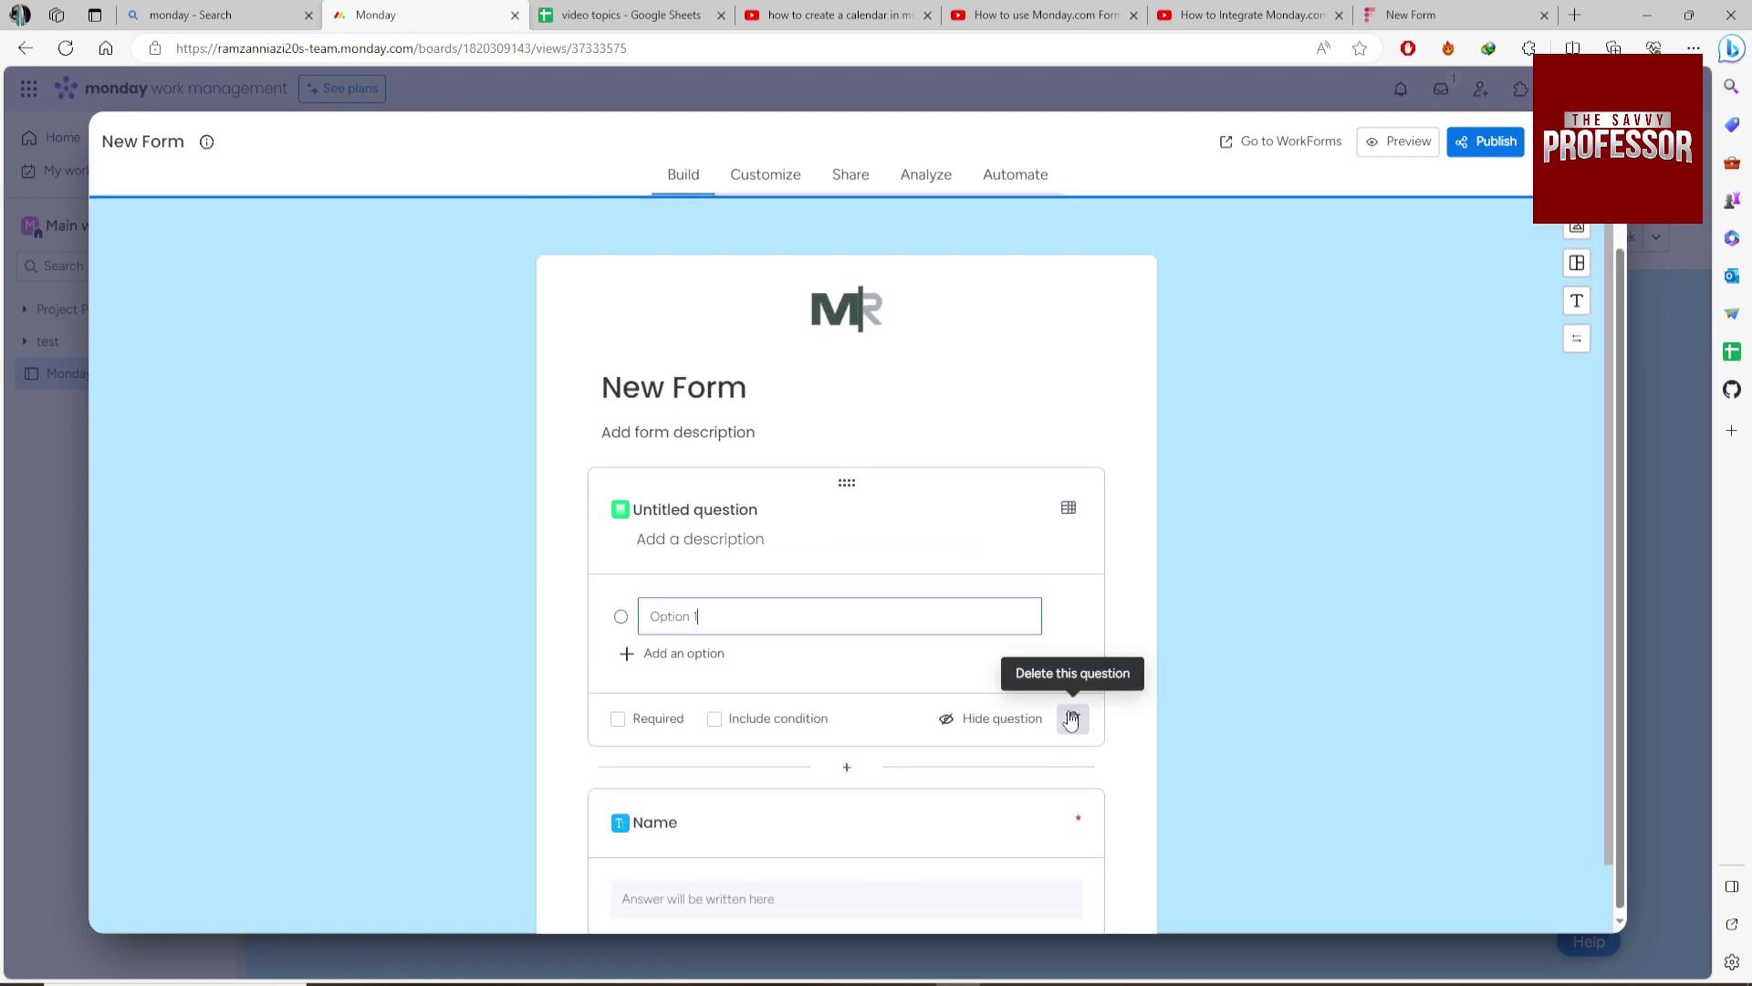
click(1072, 720)
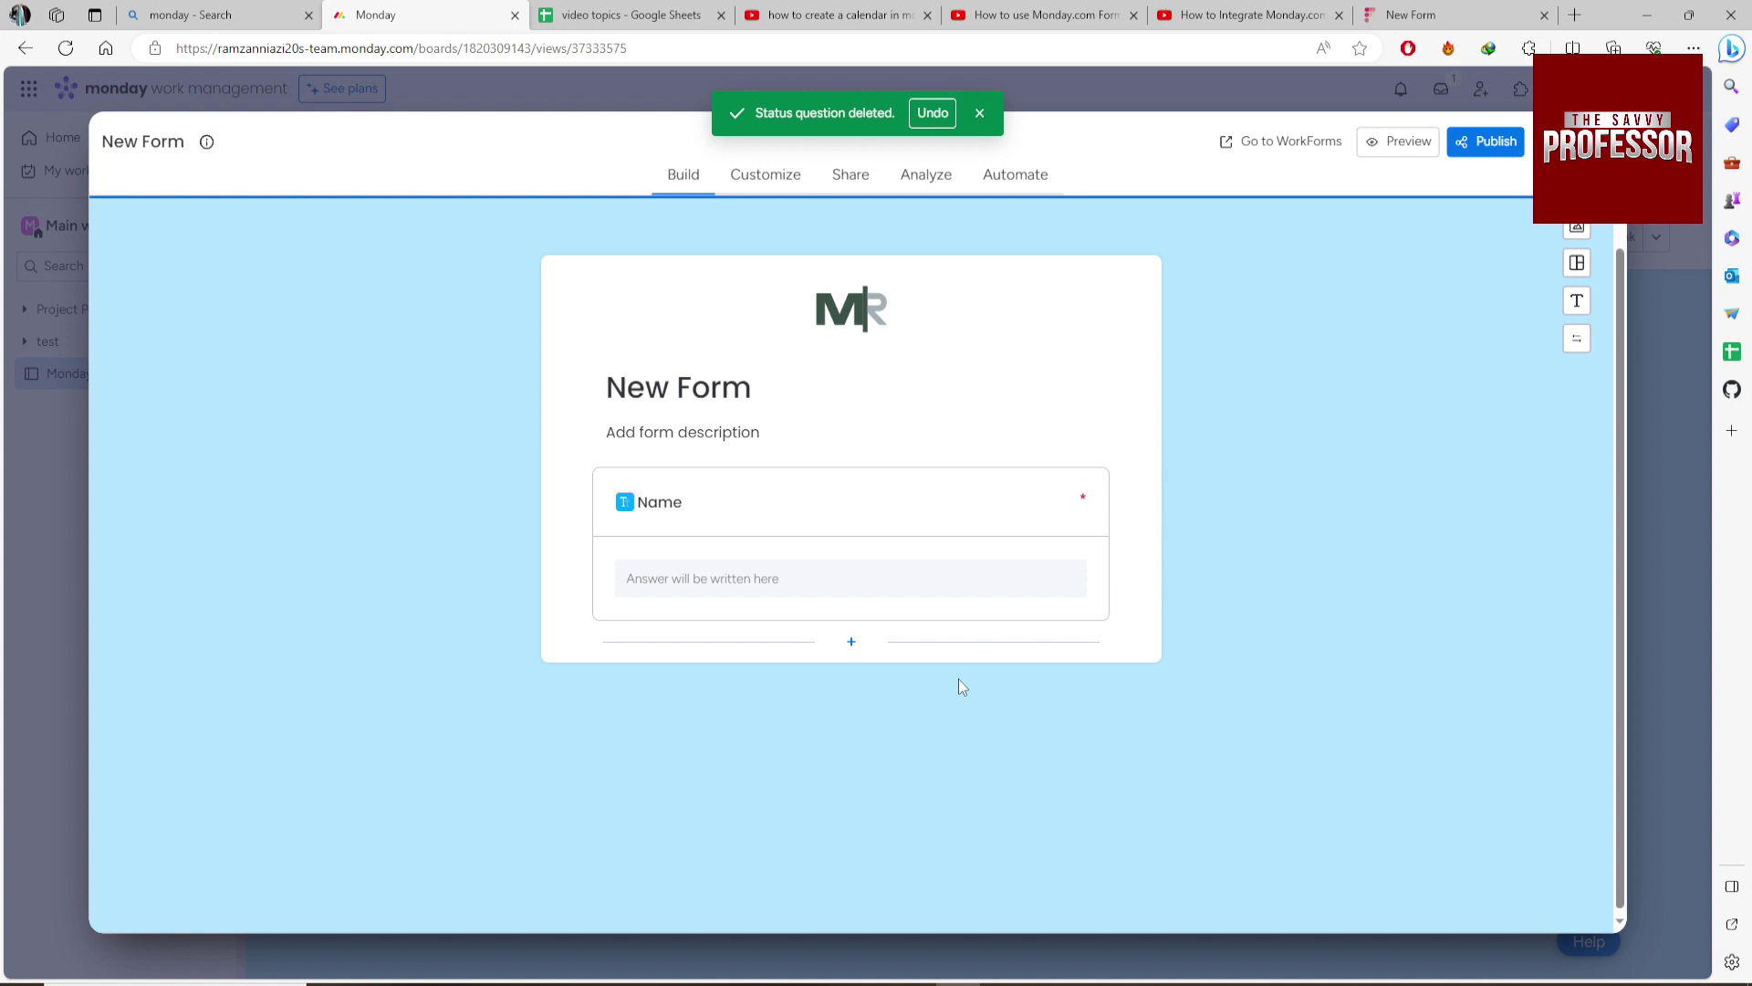
Add a required Email question titled 'Email'.
click(839, 641)
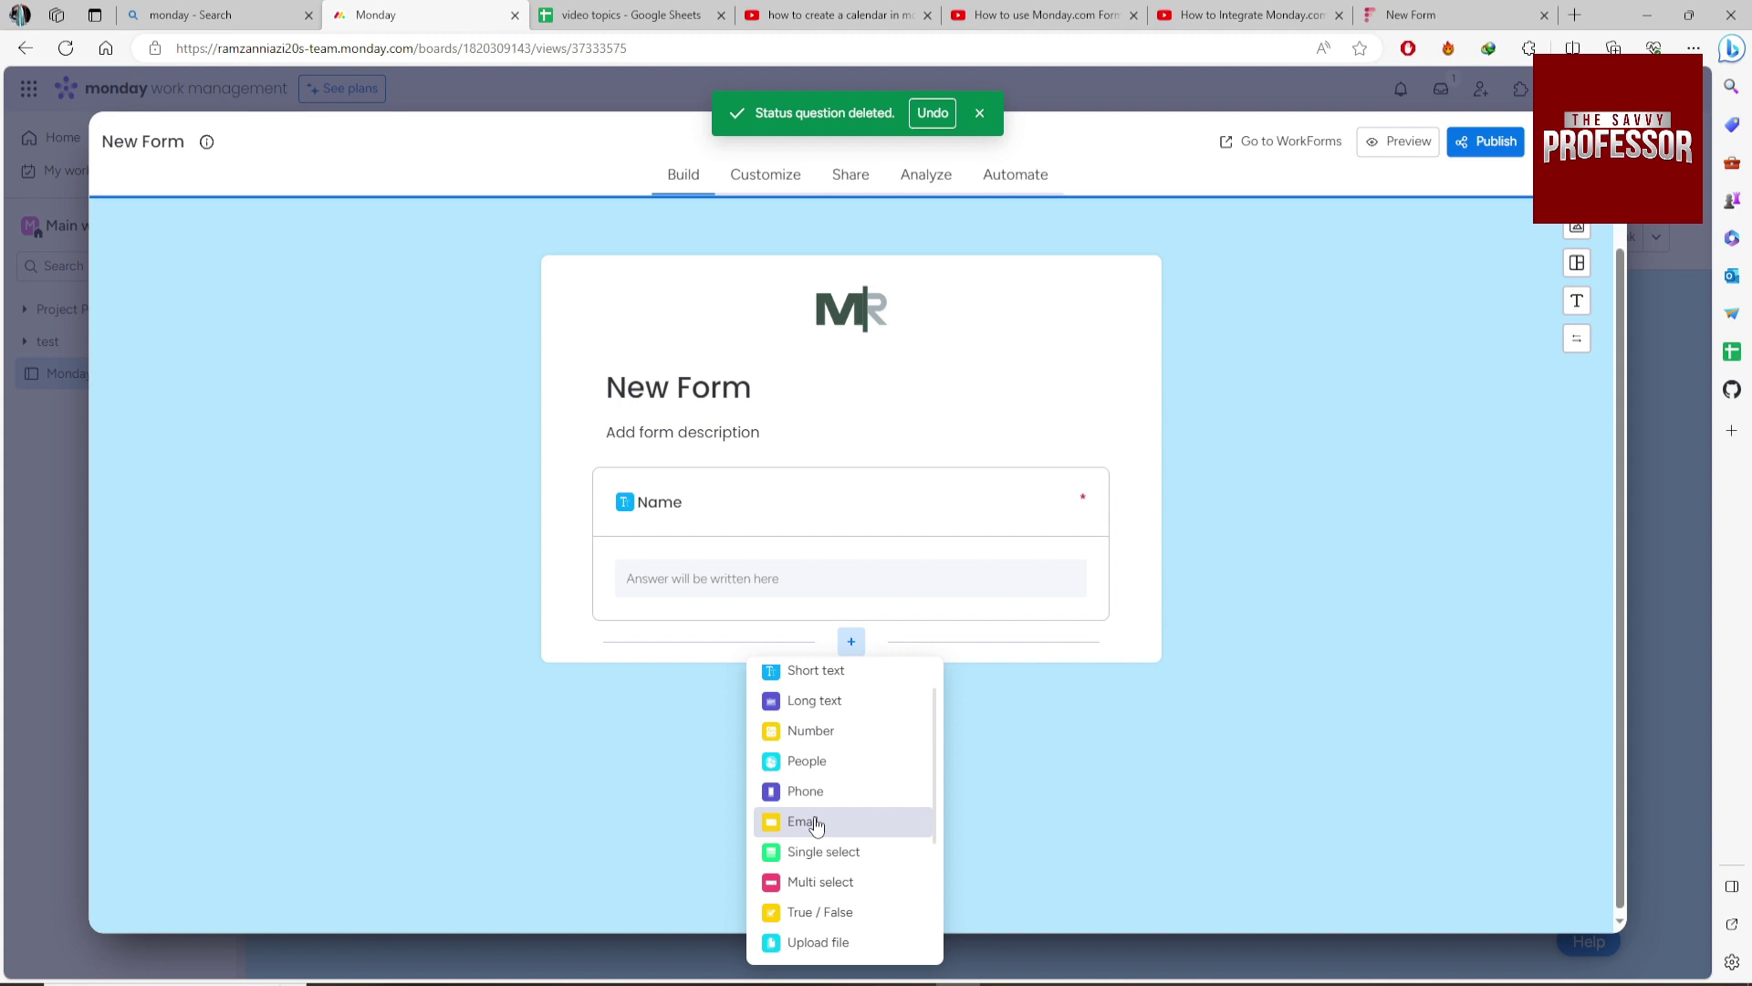
click(815, 824)
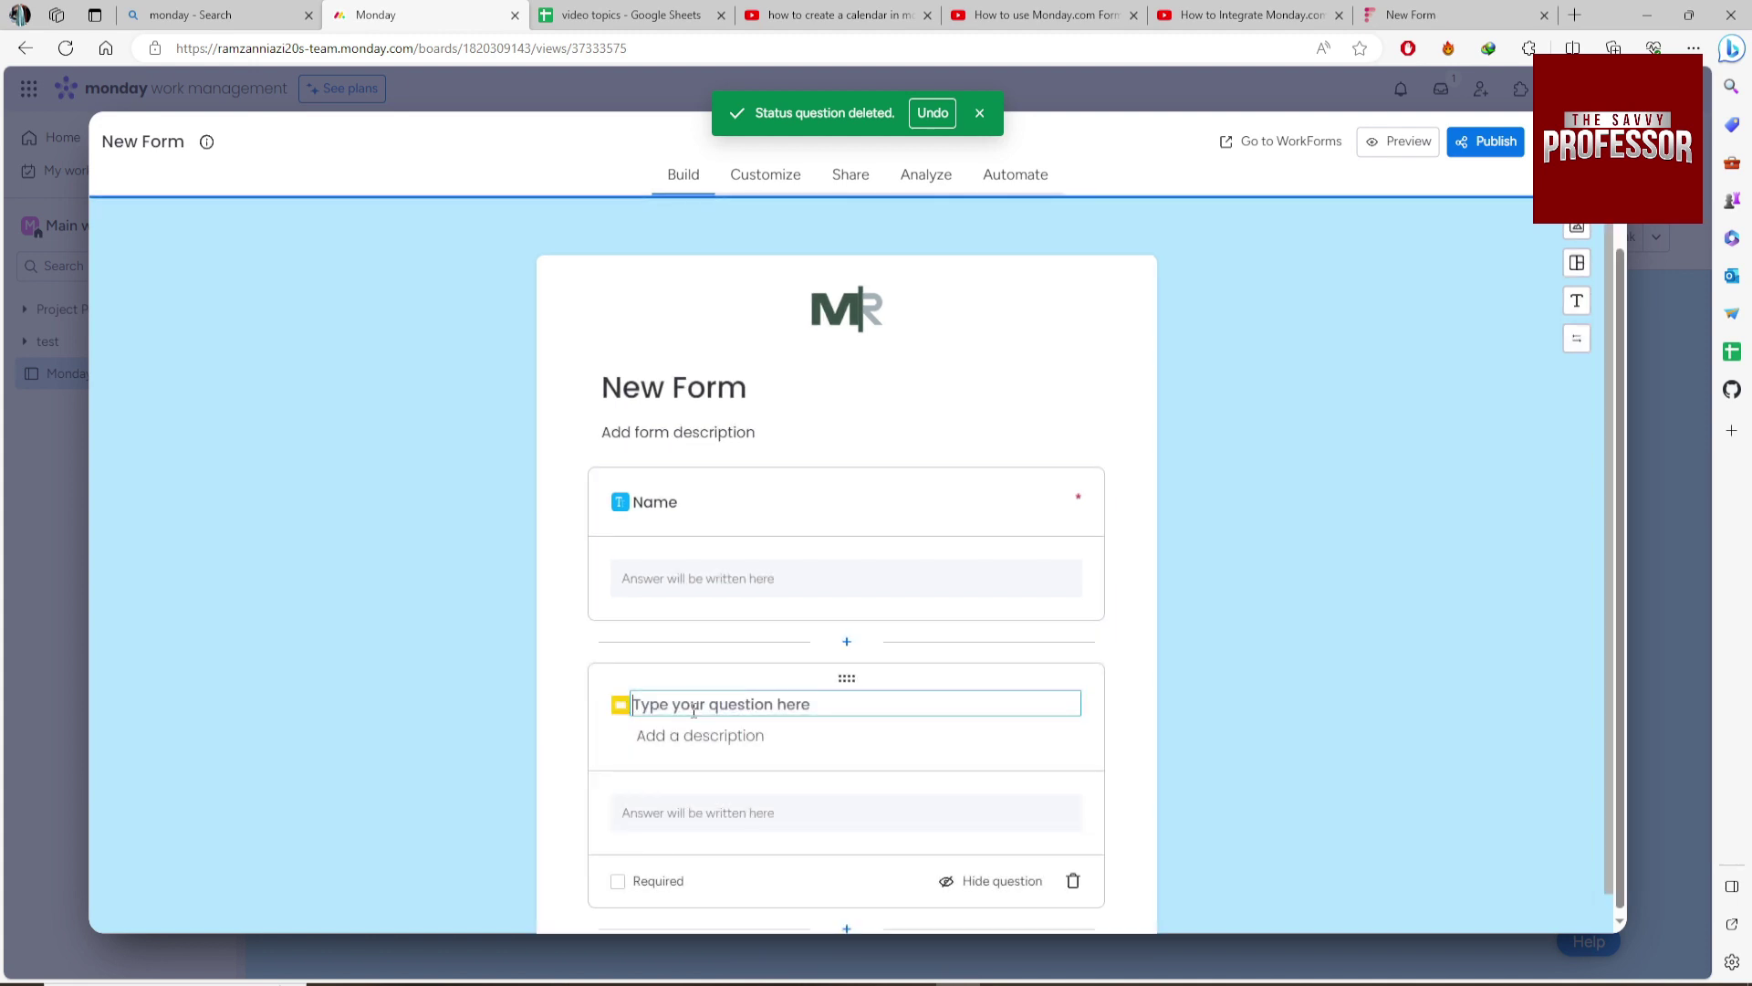
text(Email)
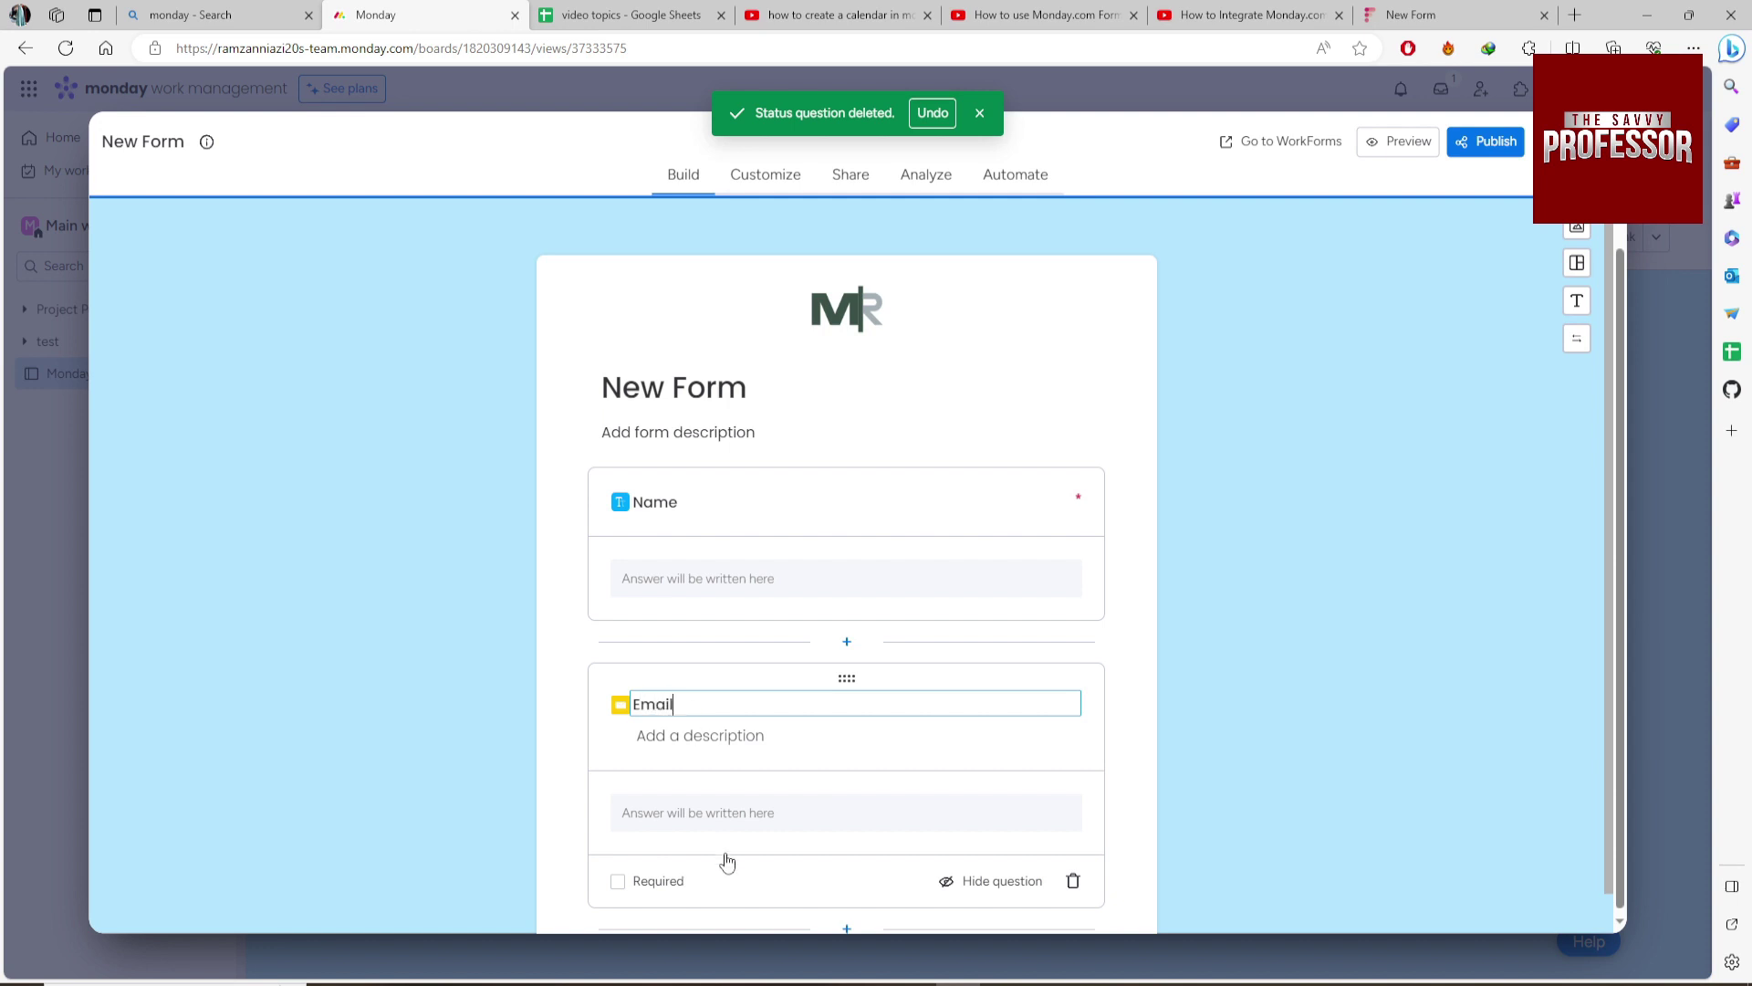
click(637, 881)
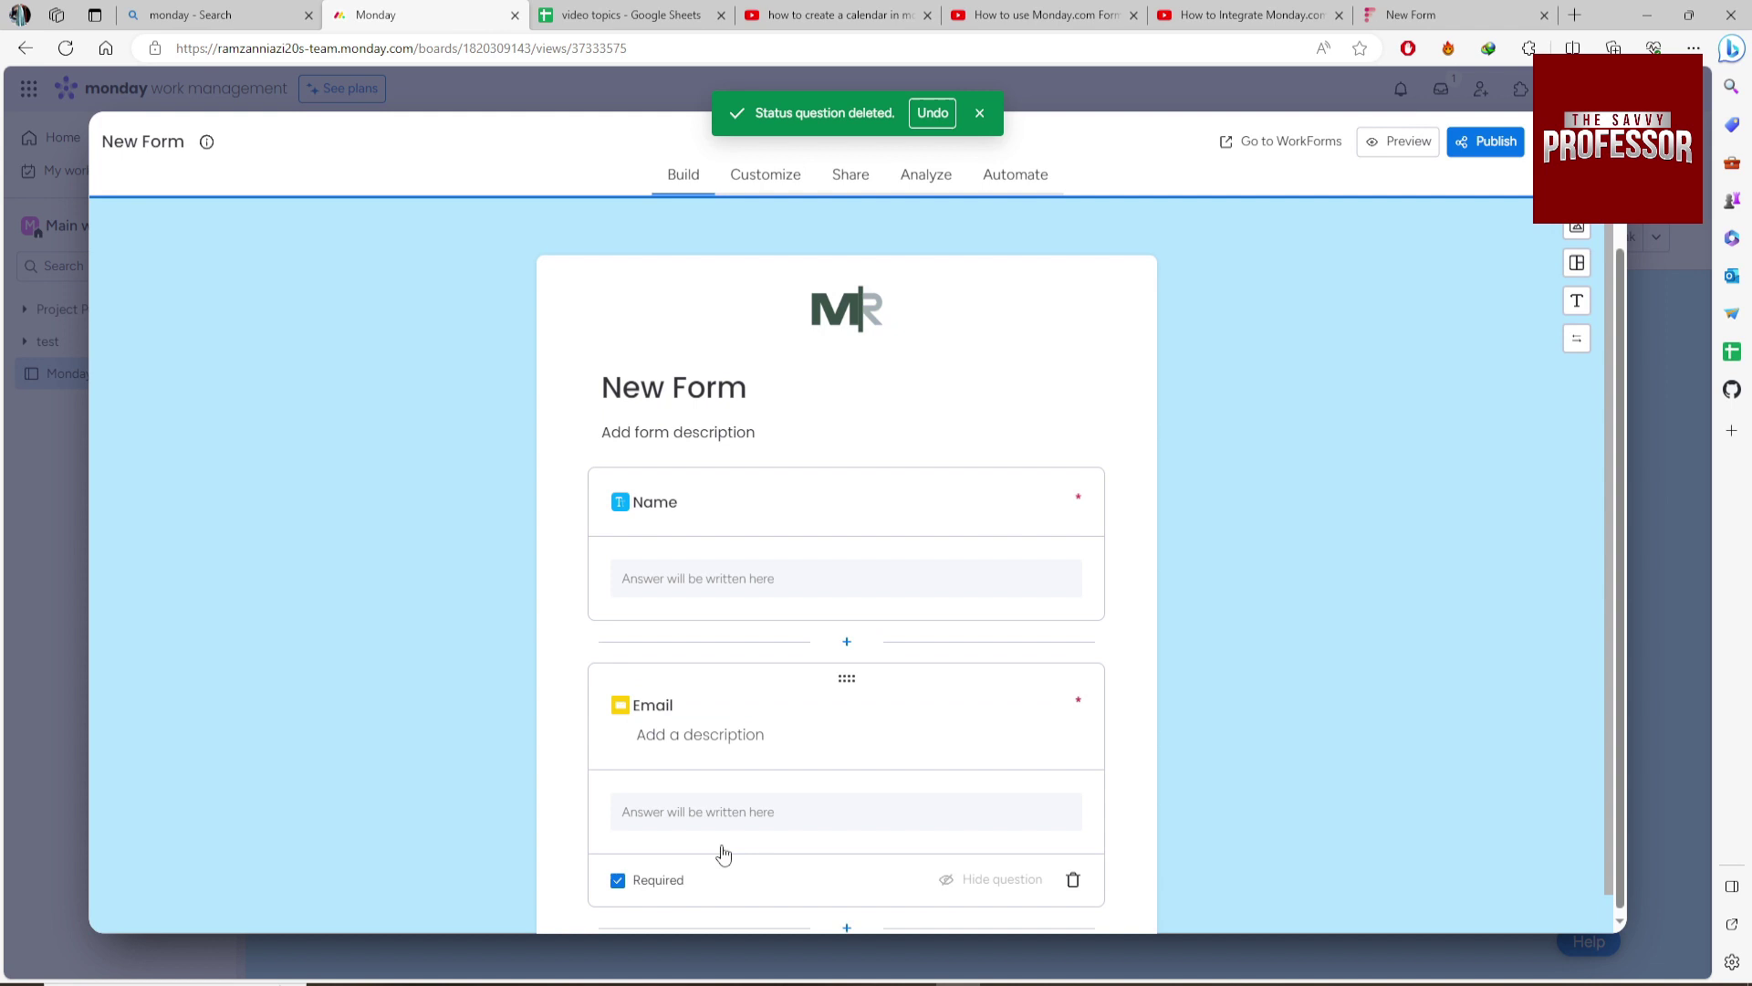
scroll(775, 858, down, 1)
click(841, 885)
Add a required Country question titled 'Country' below Email.
click(851, 837)
scroll(833, 776, down, 5)
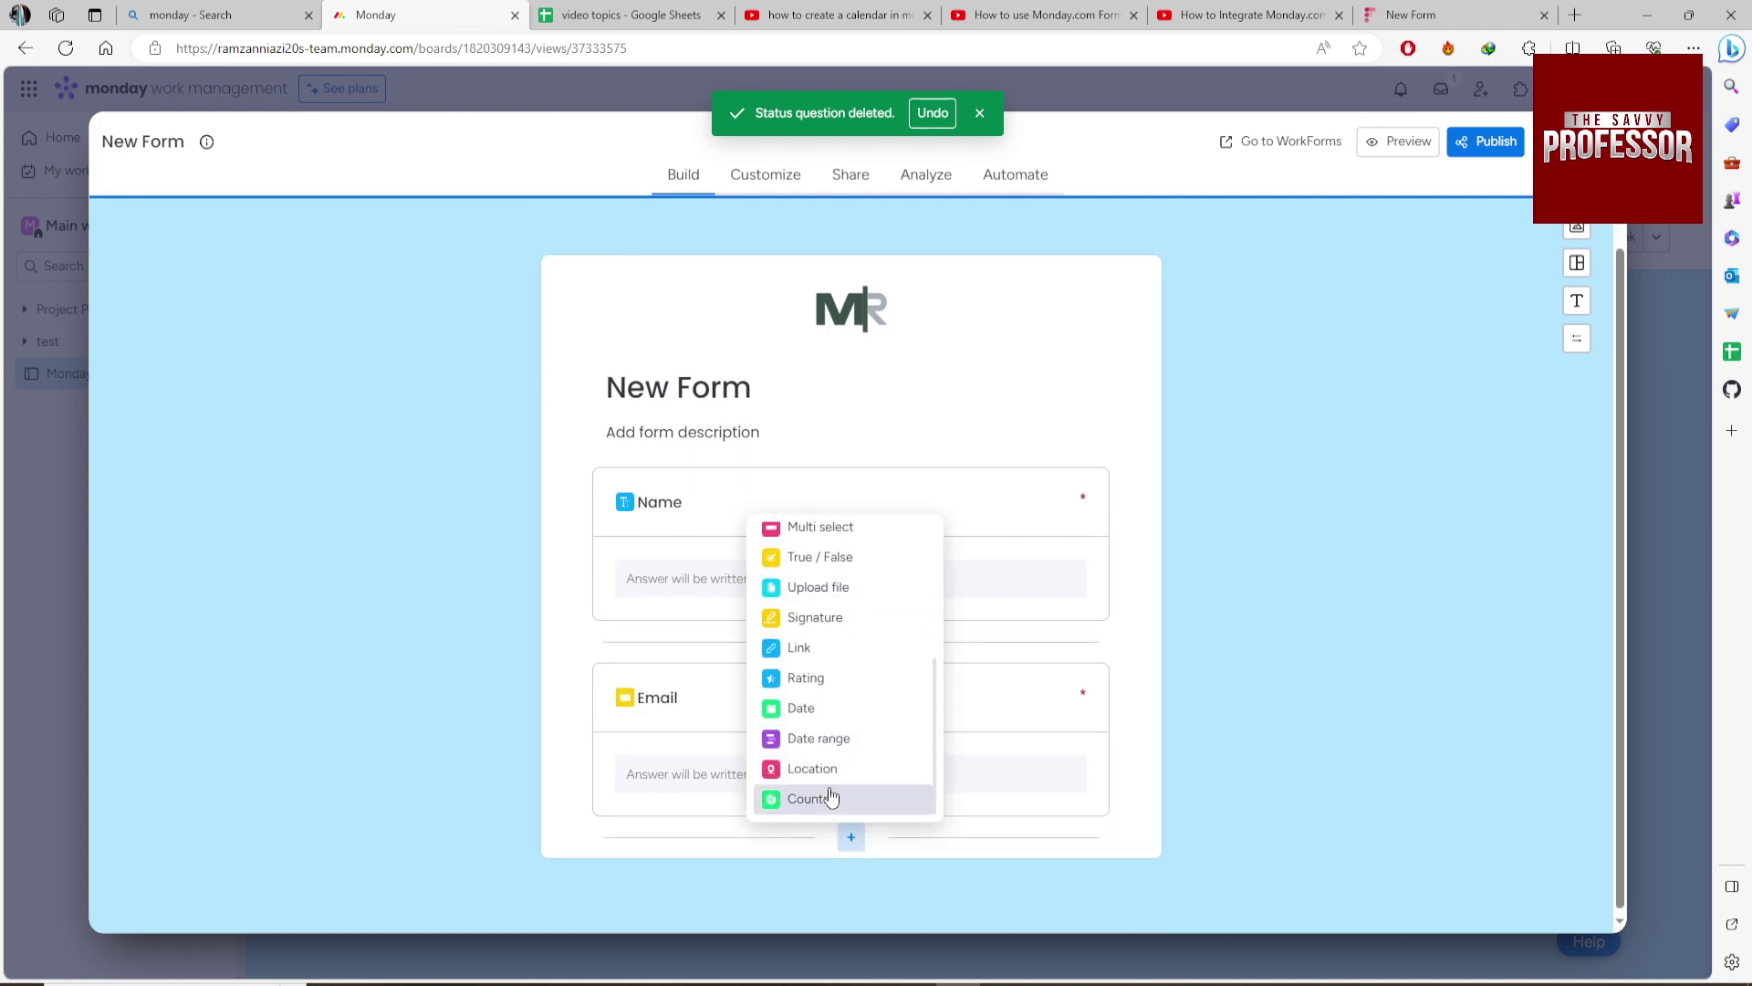
click(830, 798)
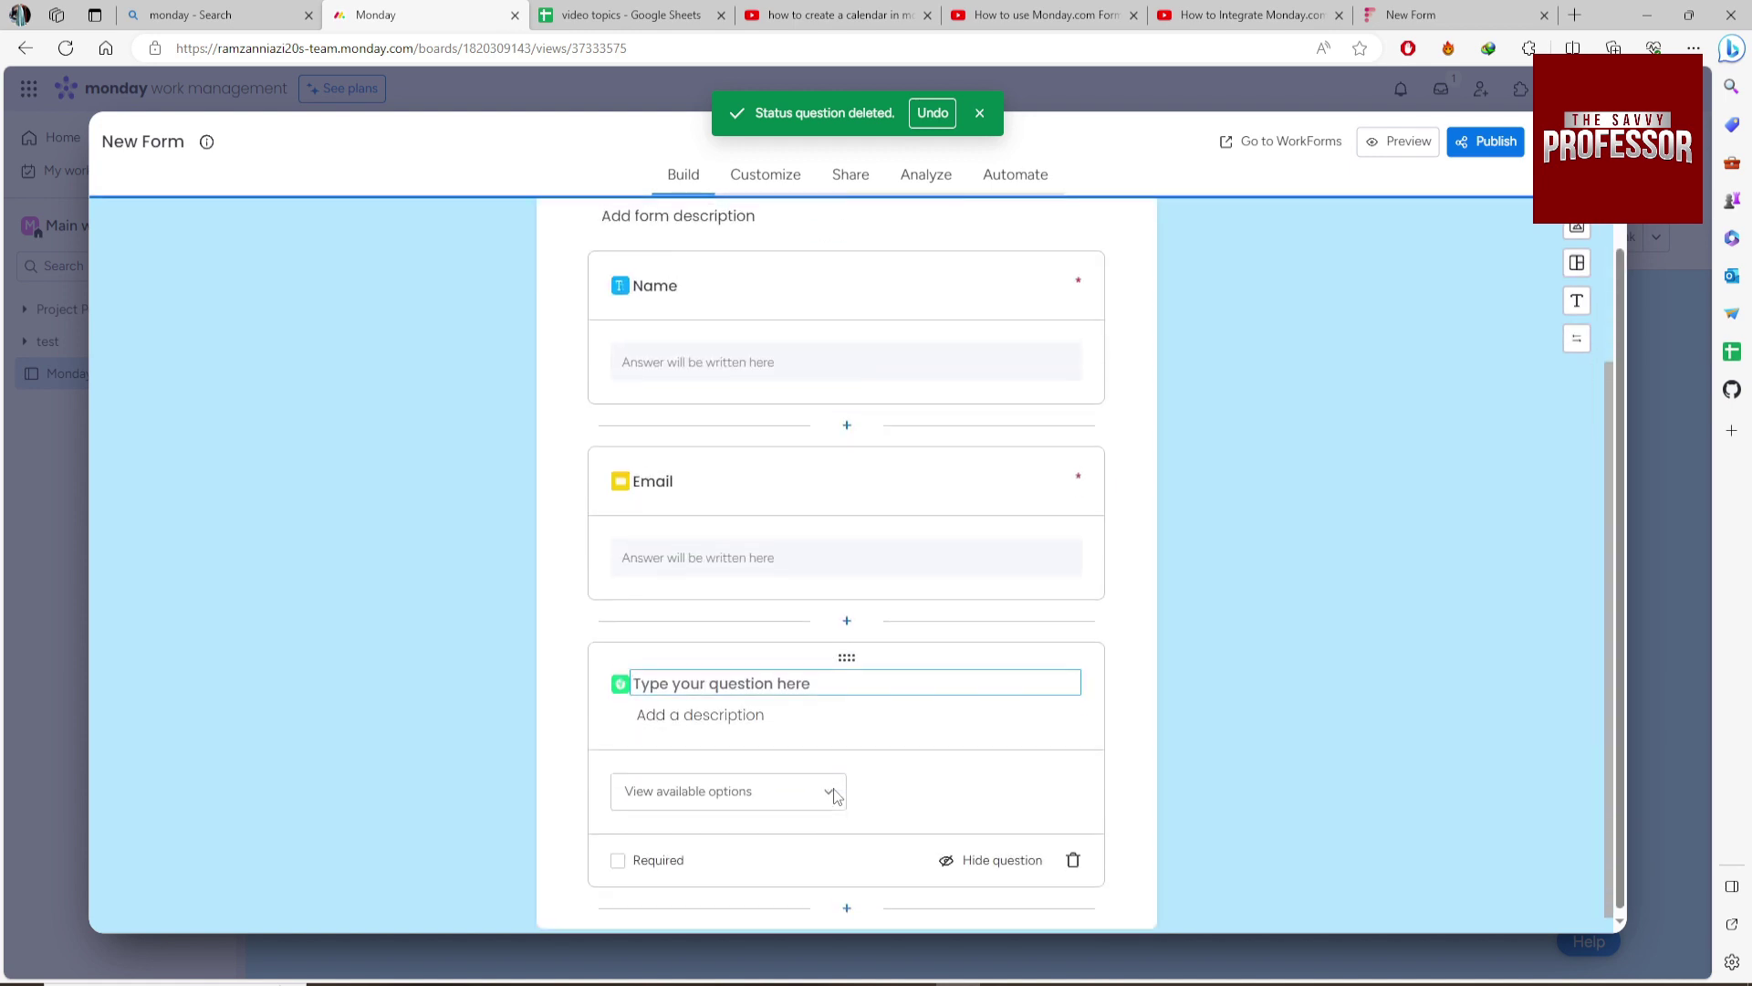
text(Country)
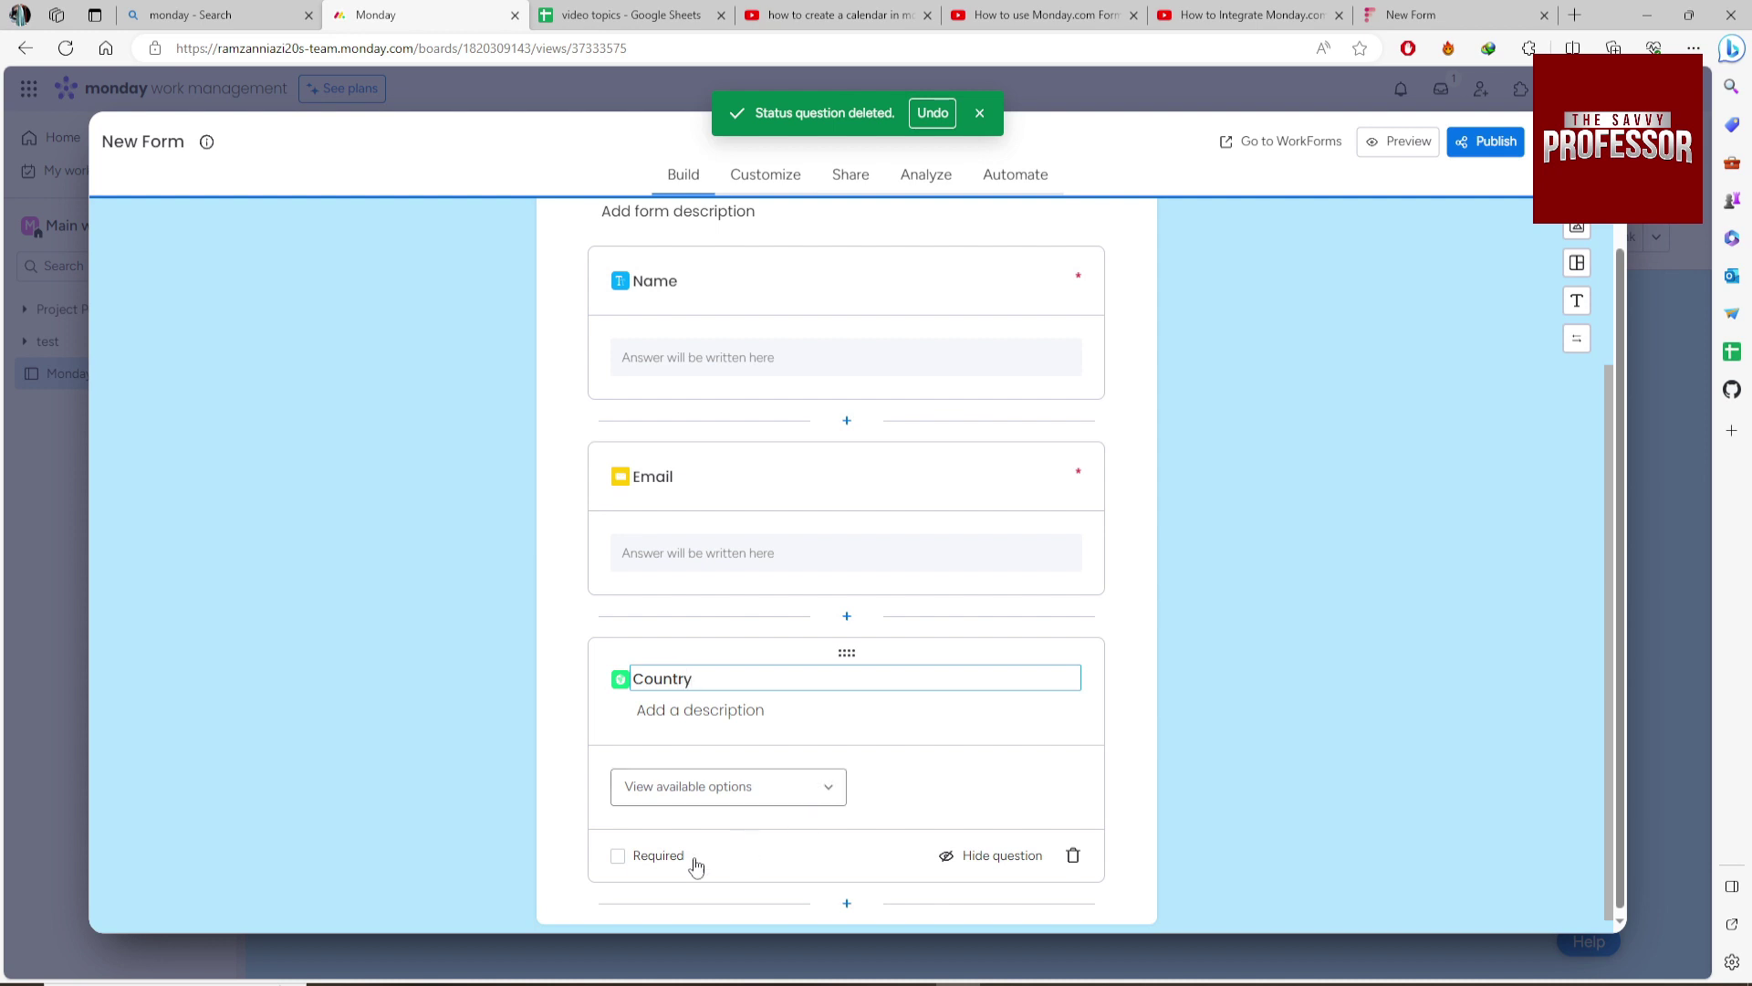
click(646, 858)
click(847, 905)
scroll(845, 755, down, 1)
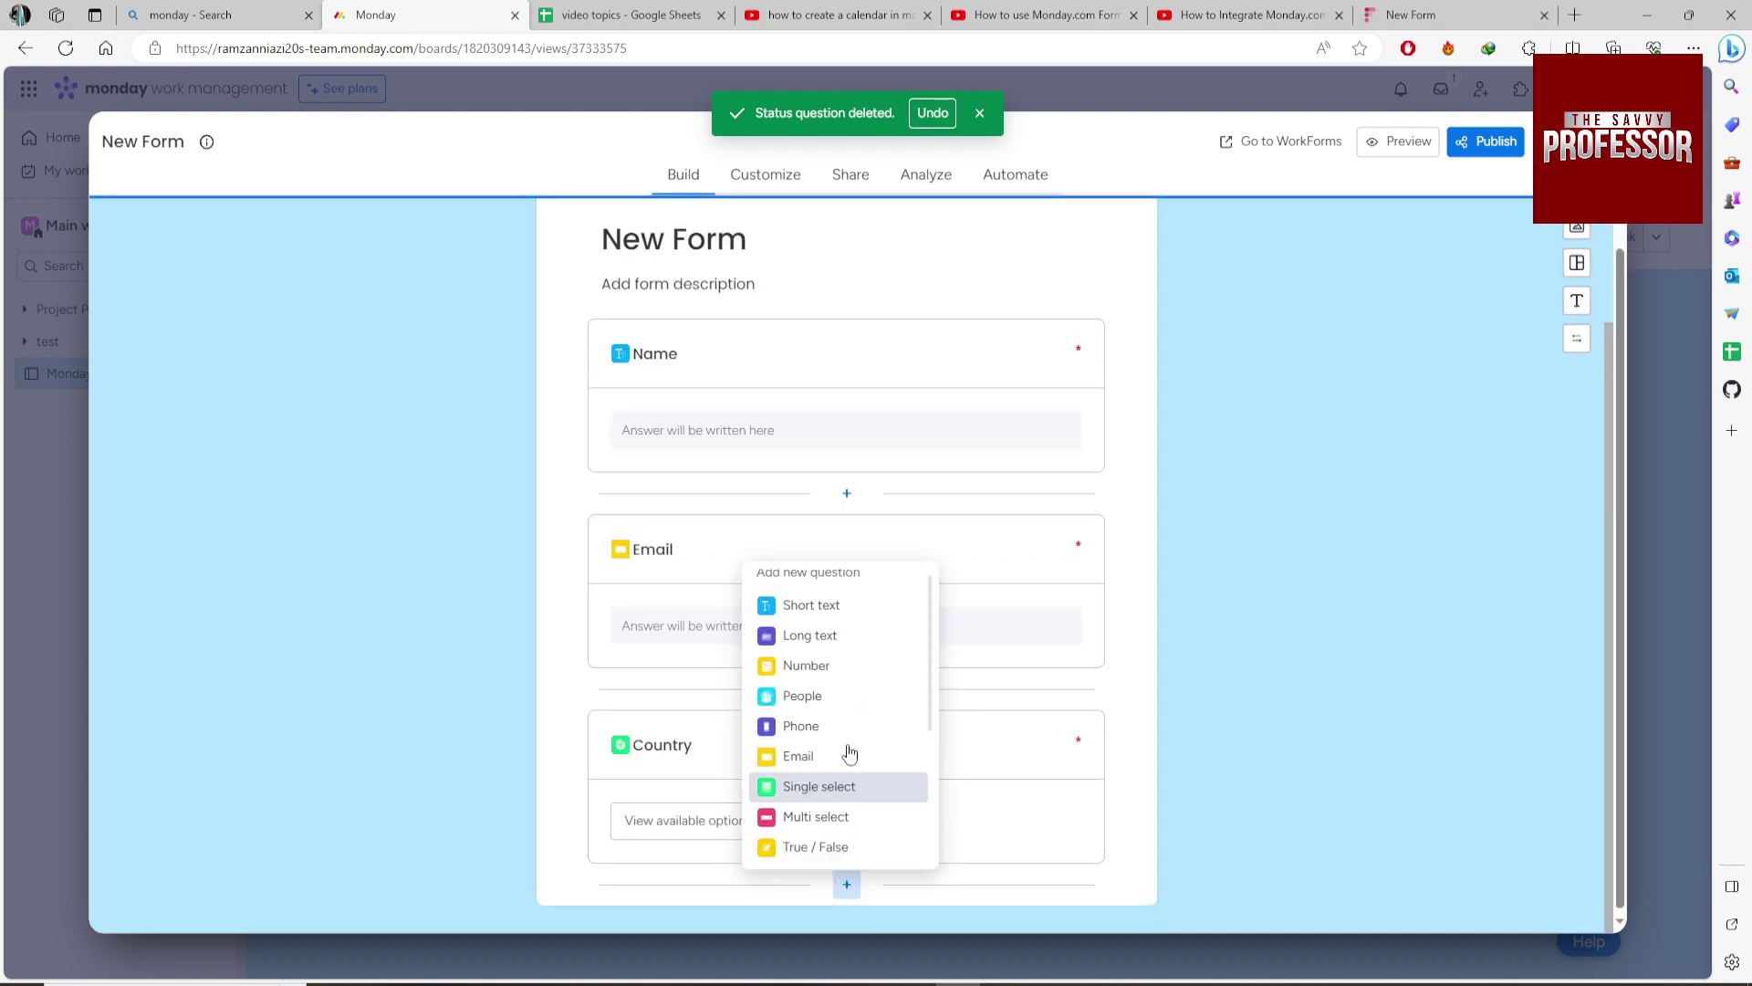
Add a required single-select 'Gender' question with options Male, Female and Other.
click(818, 787)
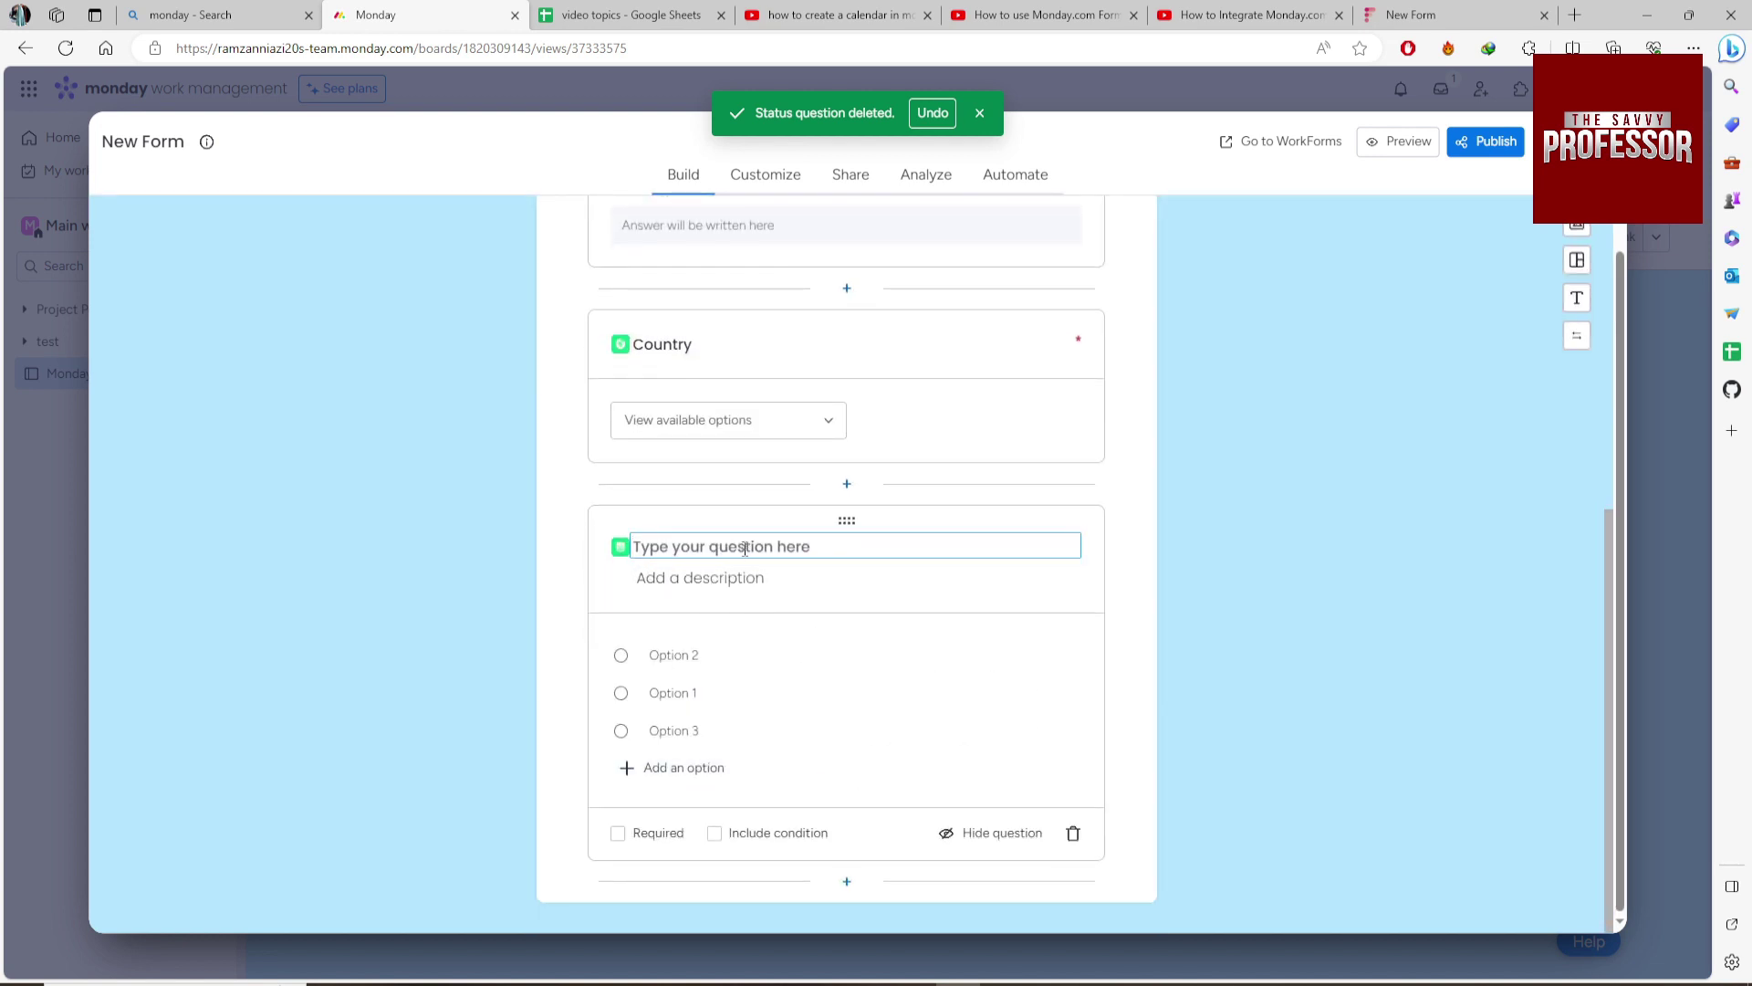
text(Gender)
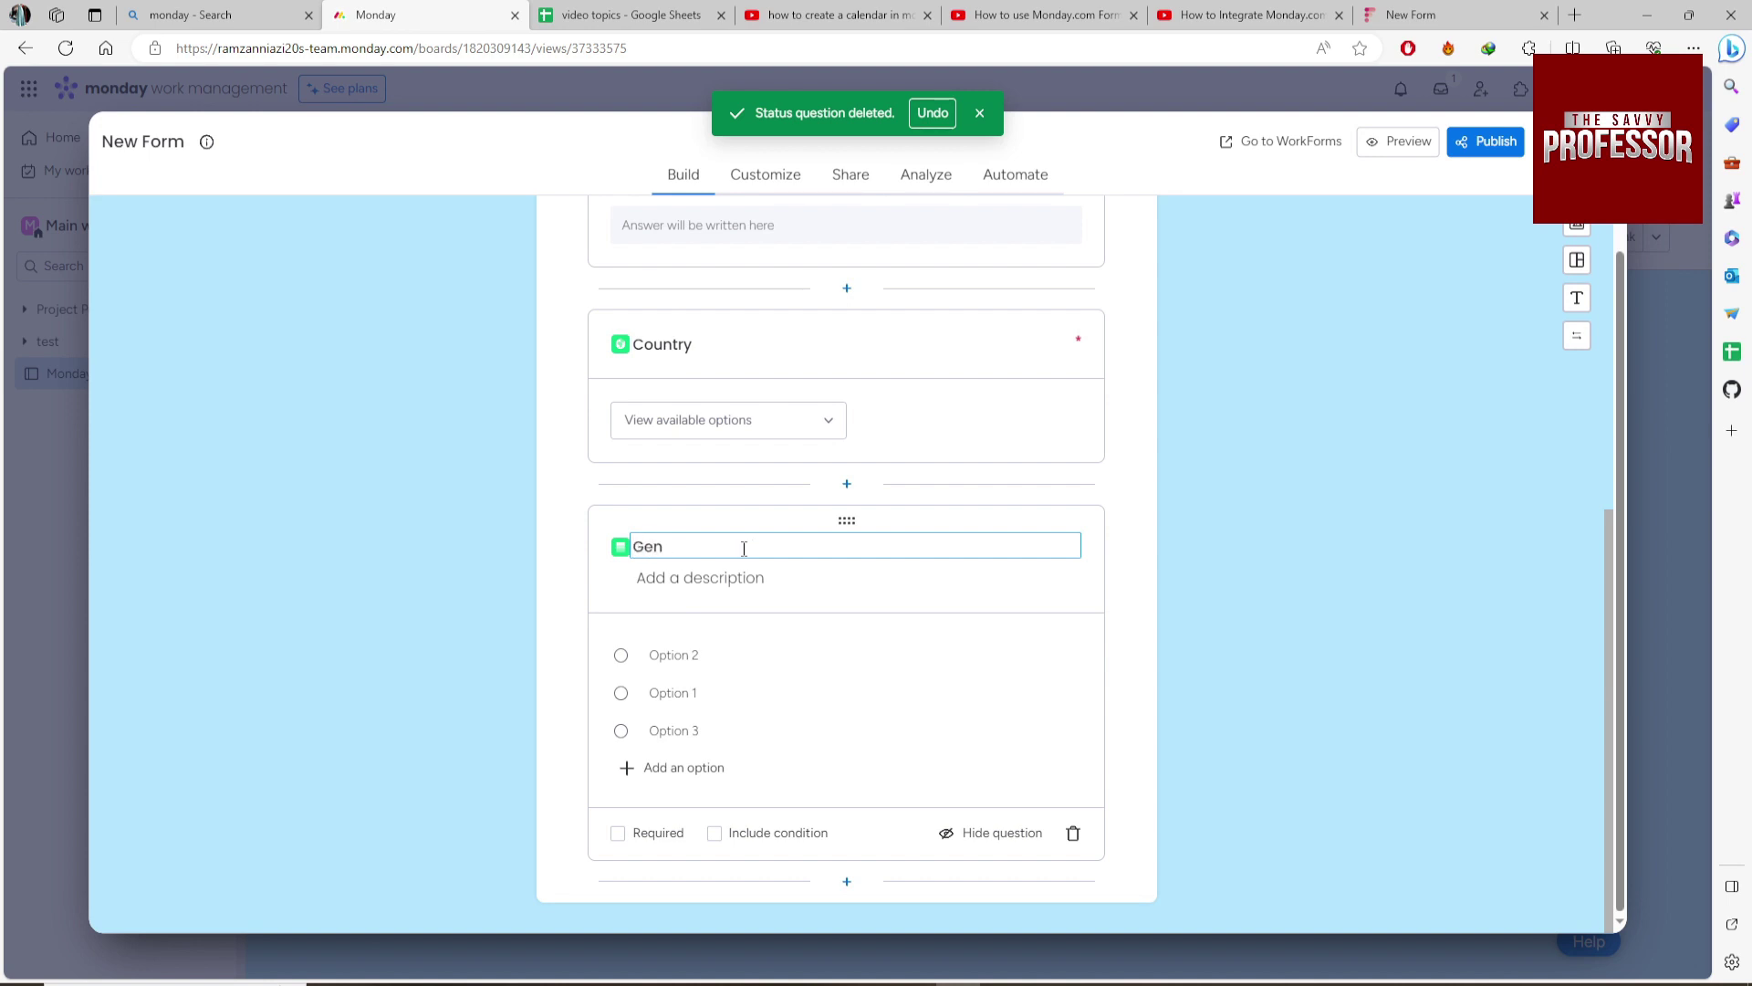
click(655, 654)
text(Male)
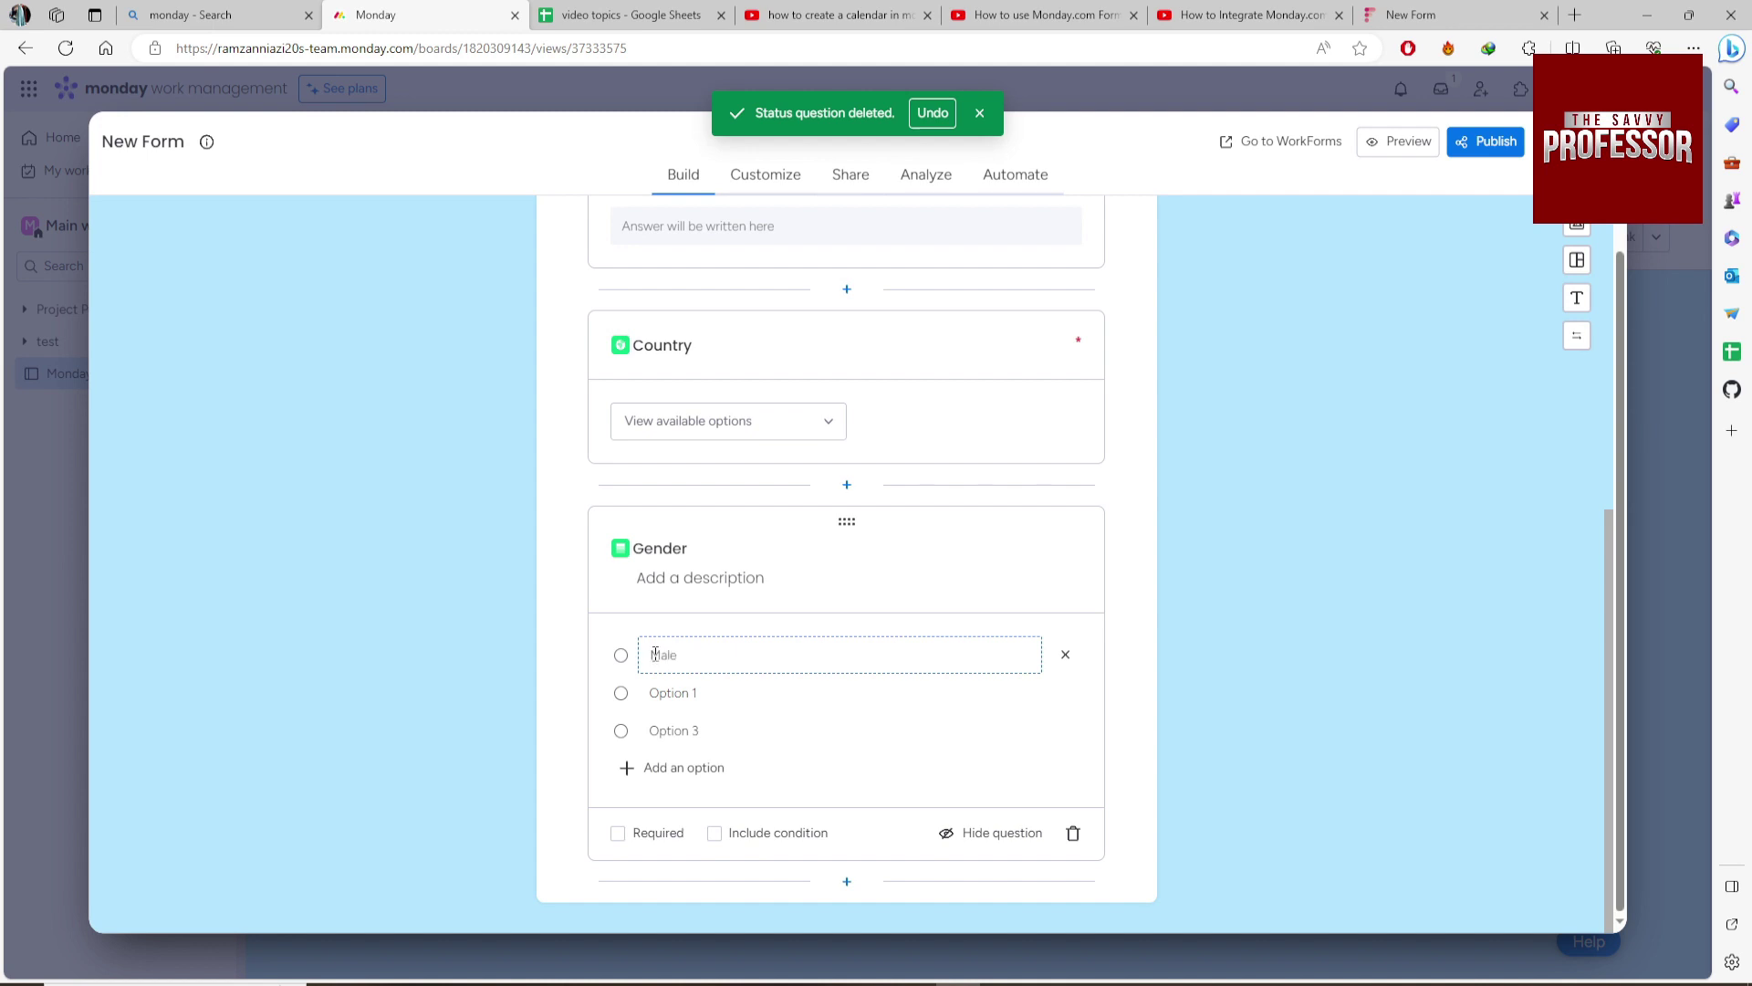
click(686, 693)
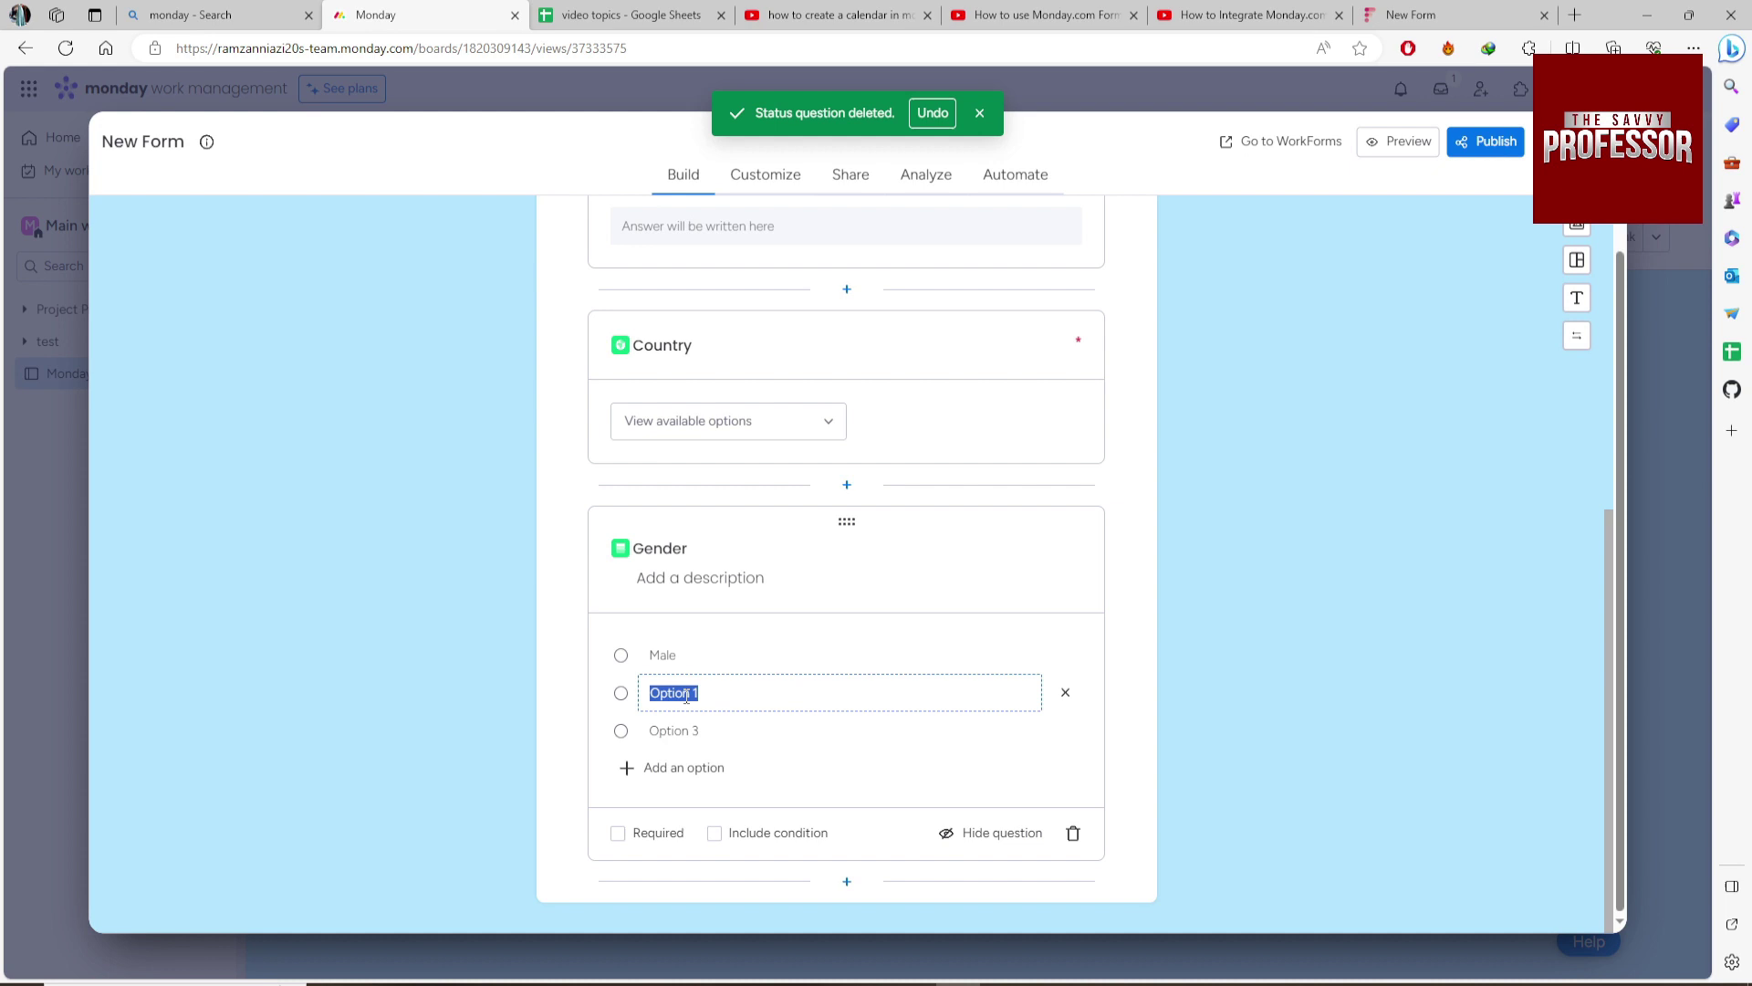
text(Female)
click(676, 728)
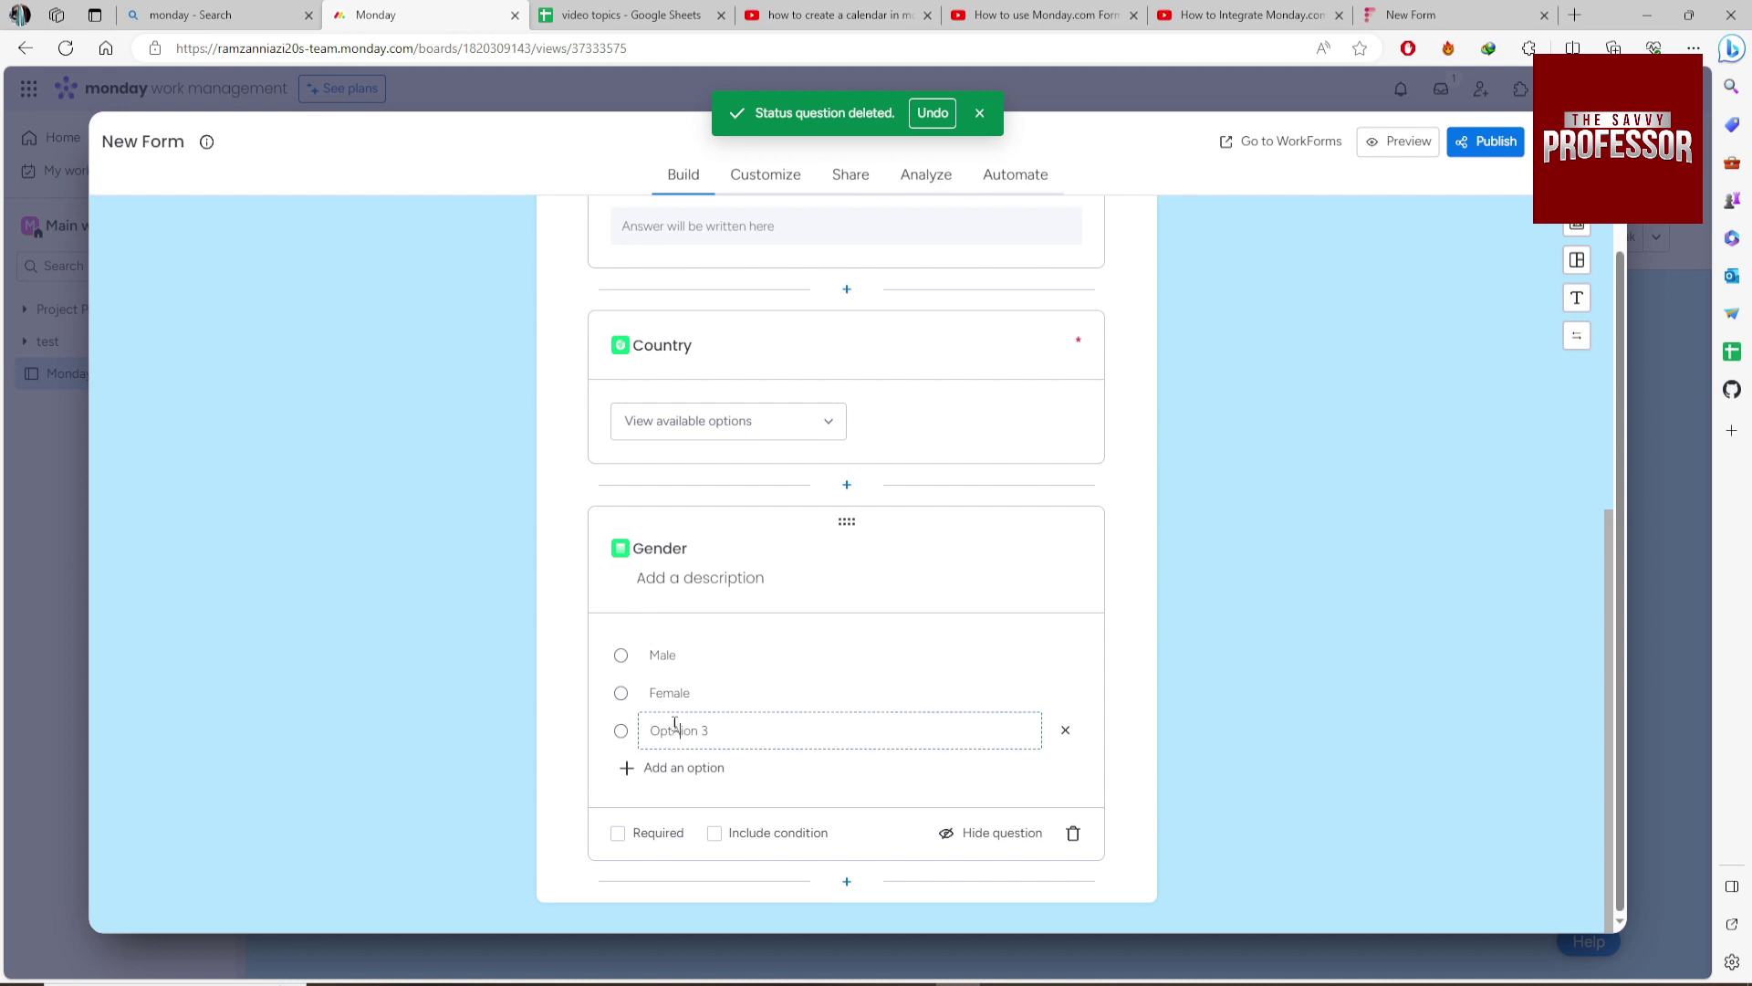
text(Other)
click(665, 833)
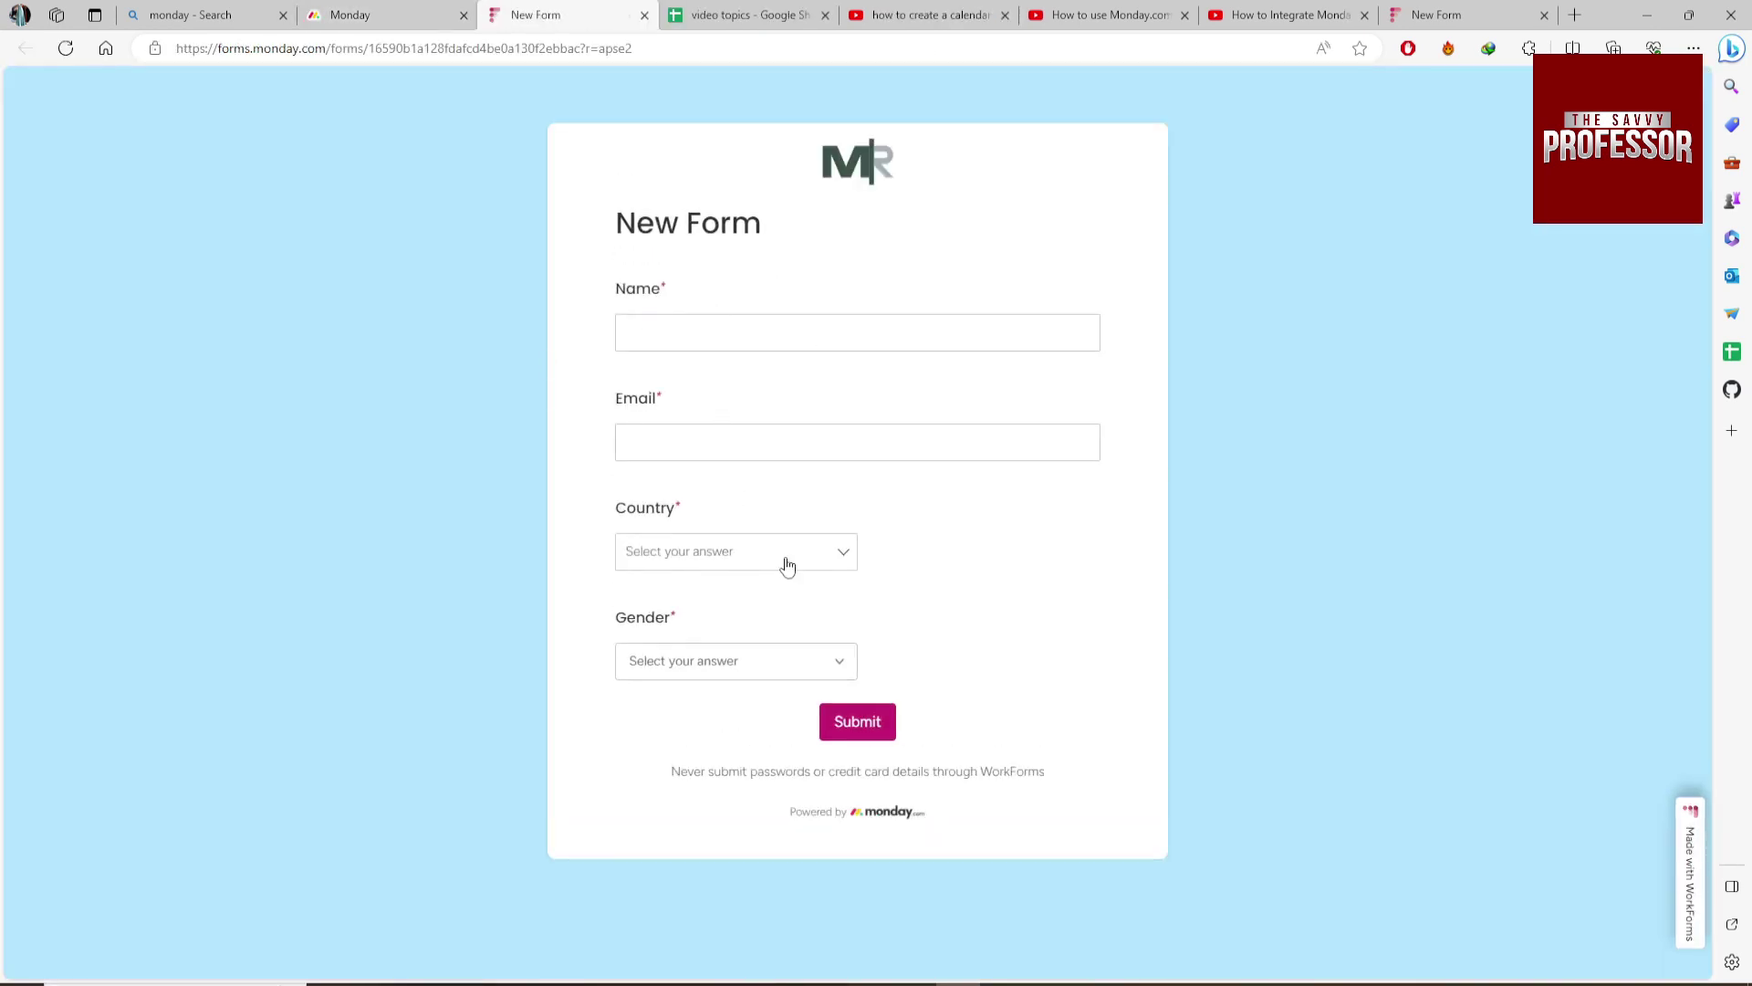
Publish the form and copy its public share link.
click(410, 14)
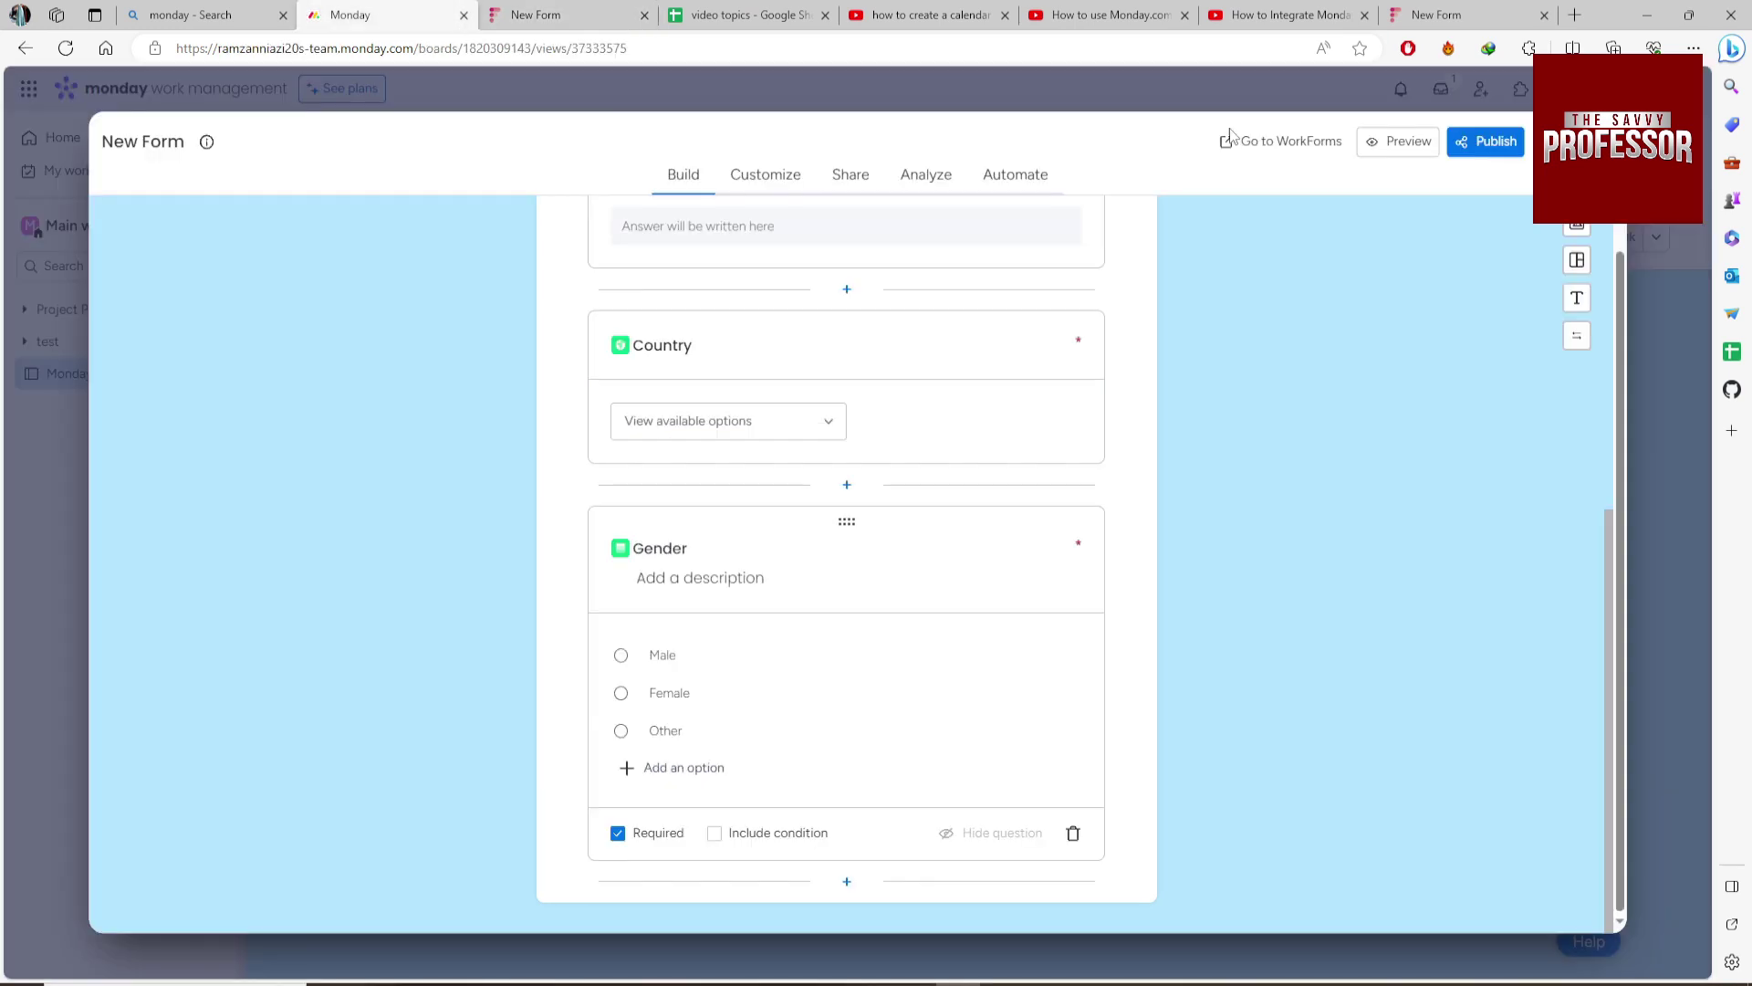
click(1465, 142)
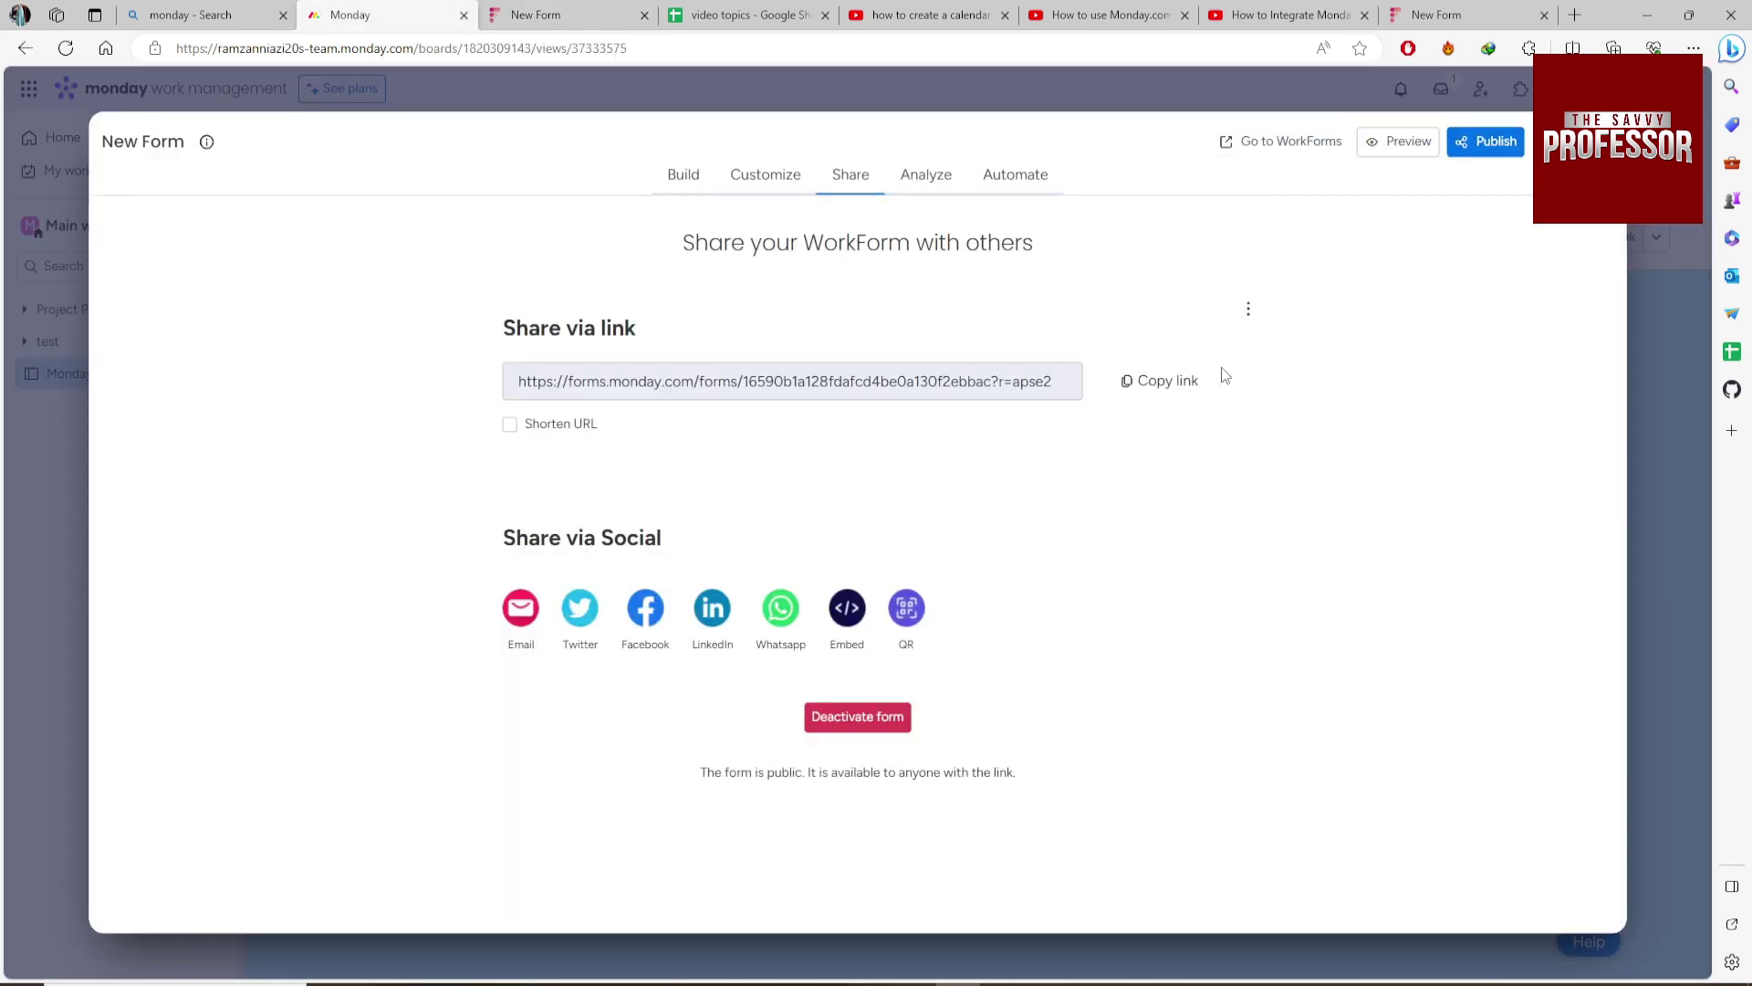
click(1182, 381)
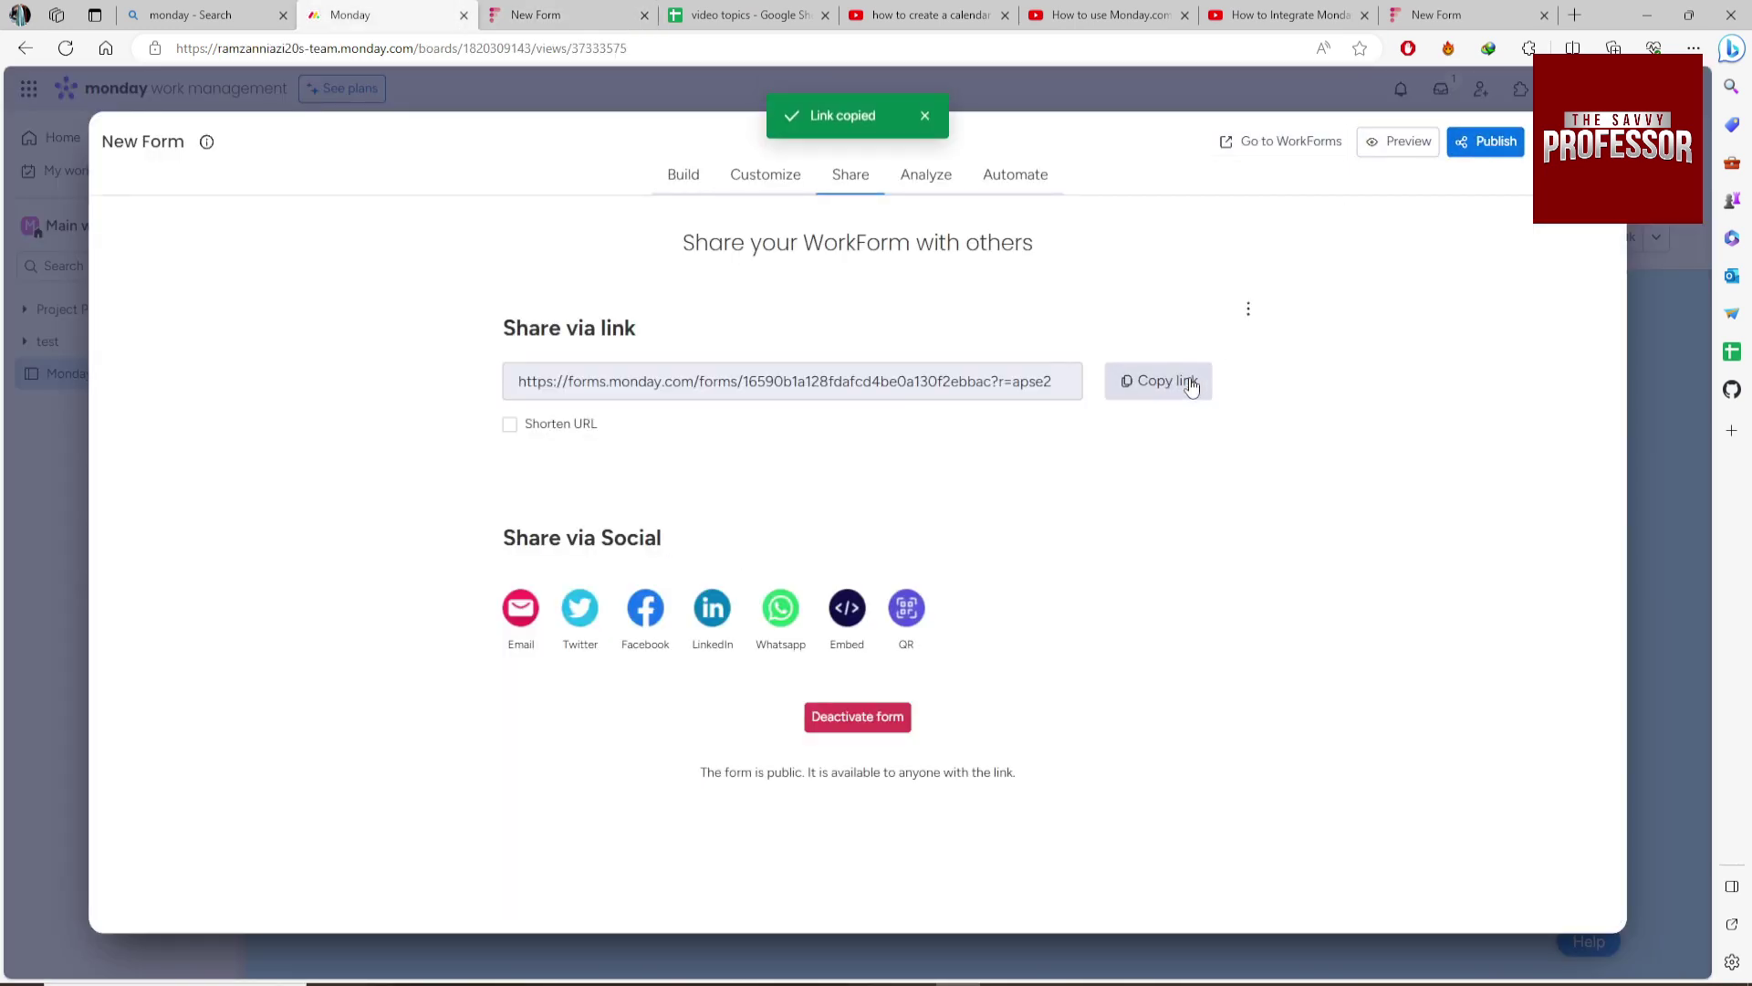
click(1576, 15)
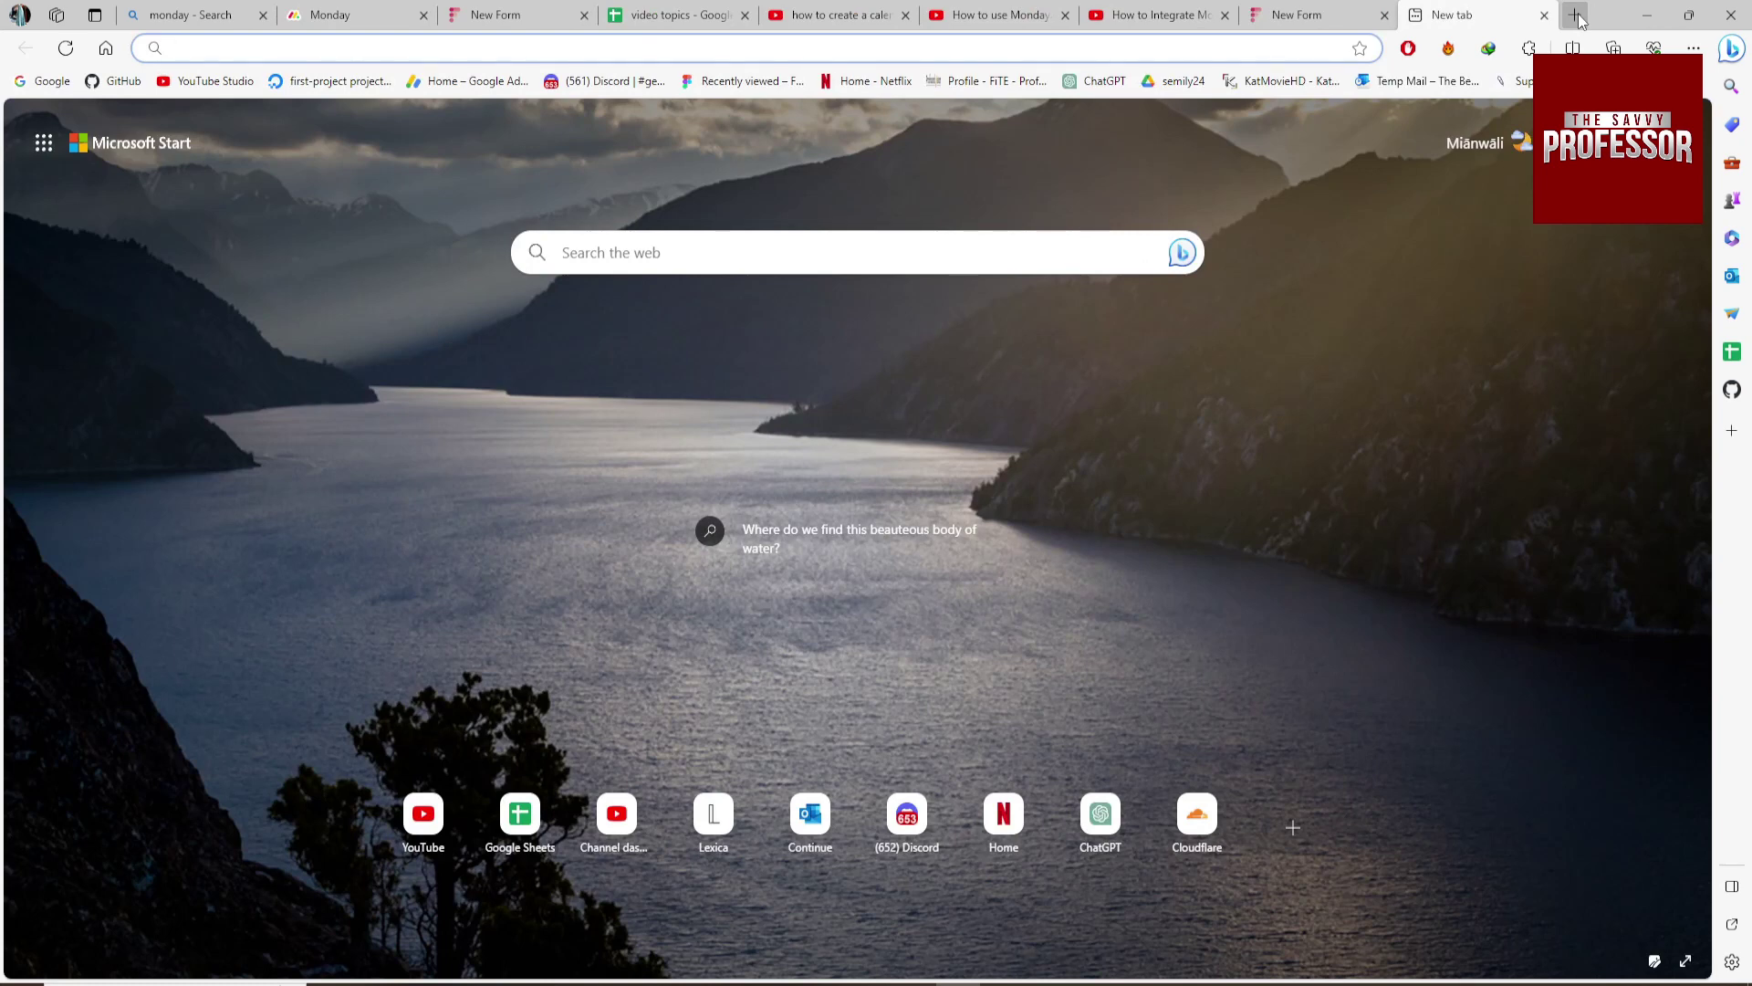
Copy the share link again and load the published form in the new tab.
click(1314, 15)
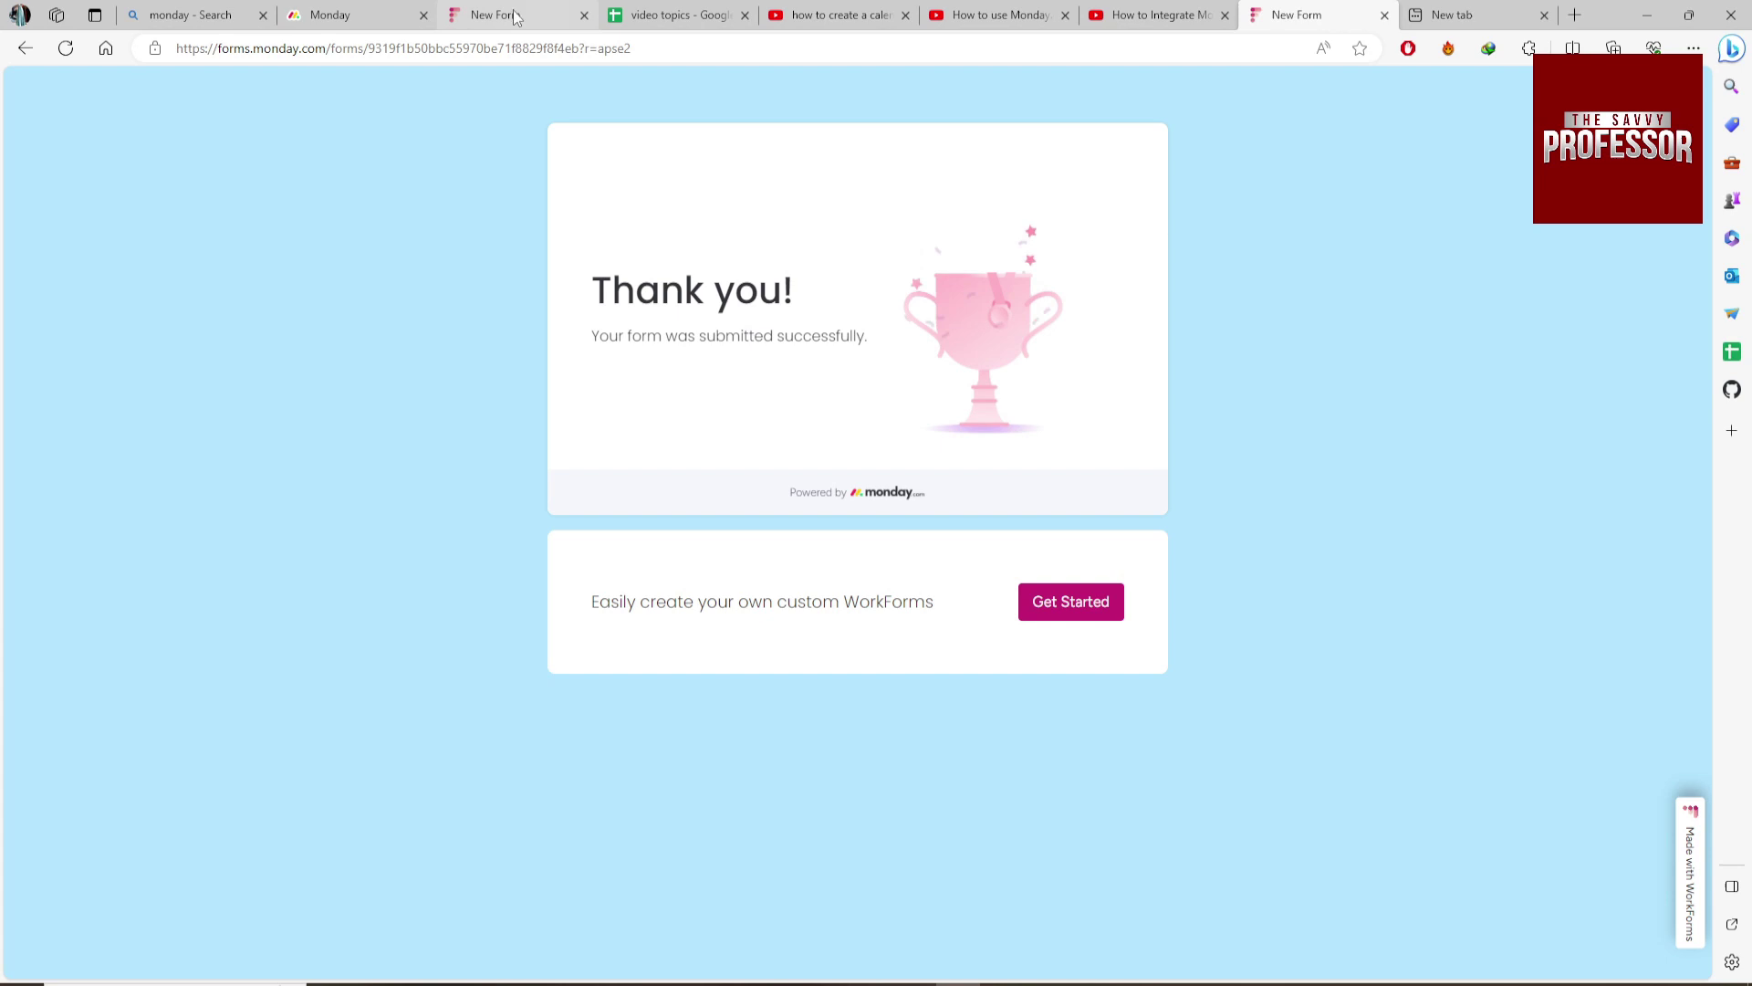
click(543, 11)
click(358, 13)
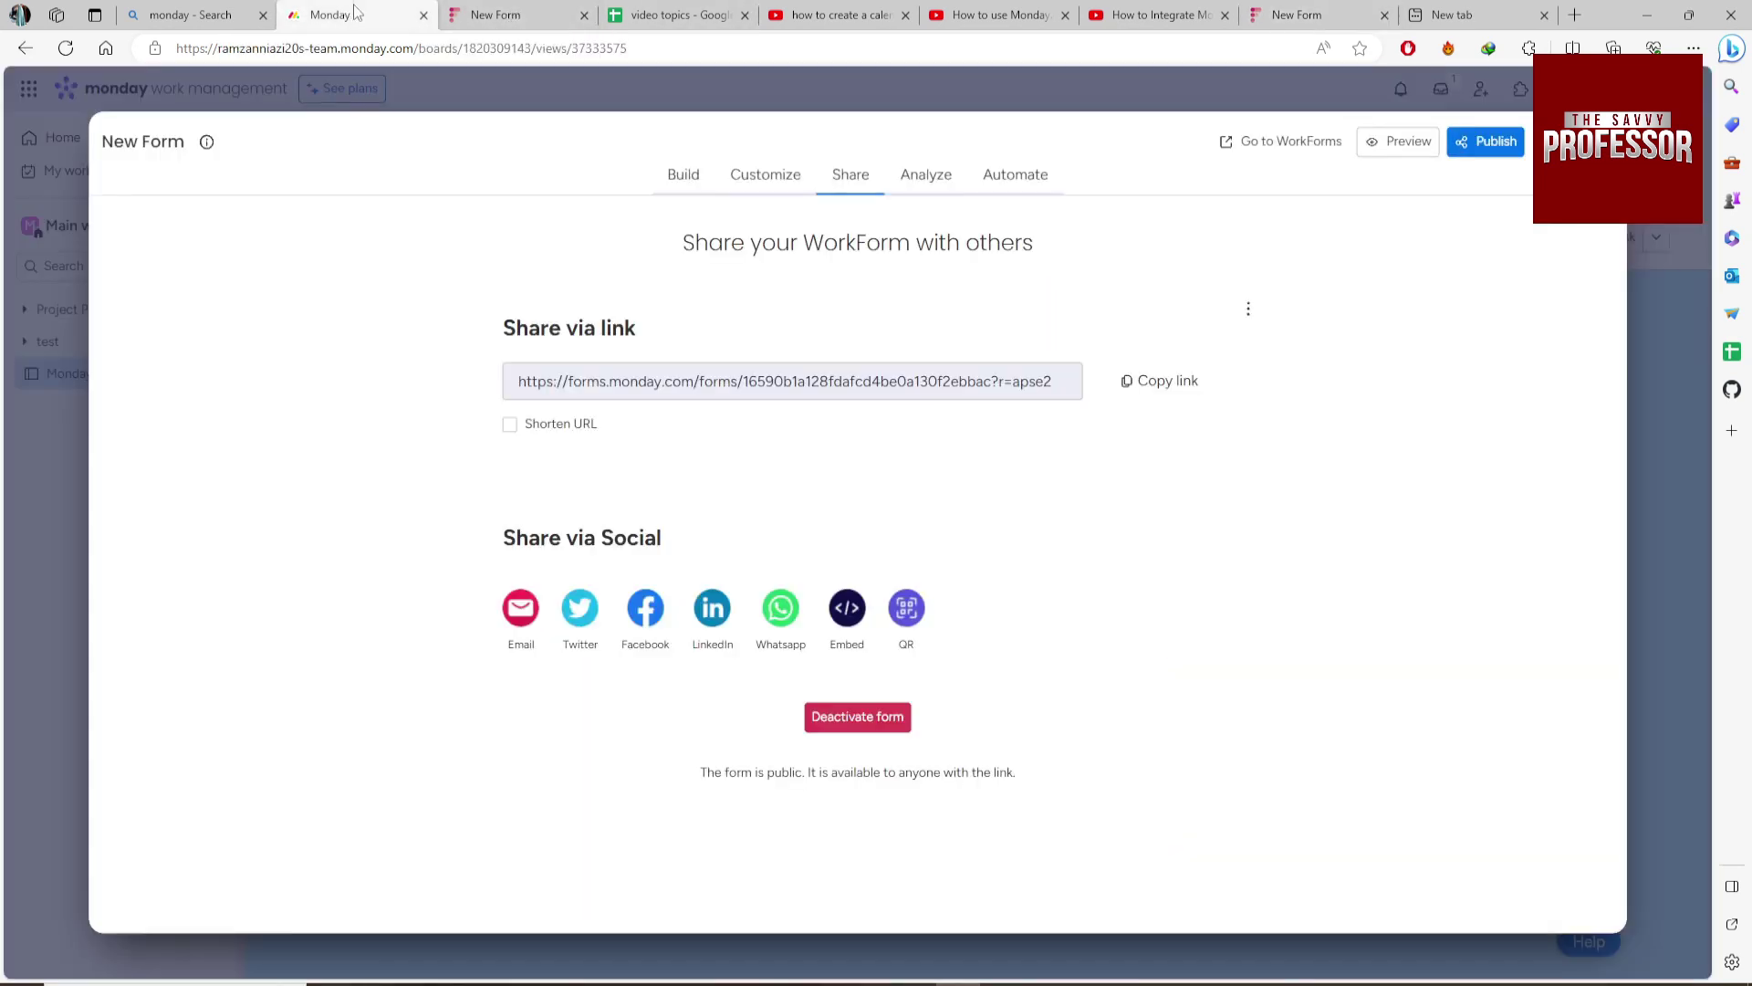
click(1173, 396)
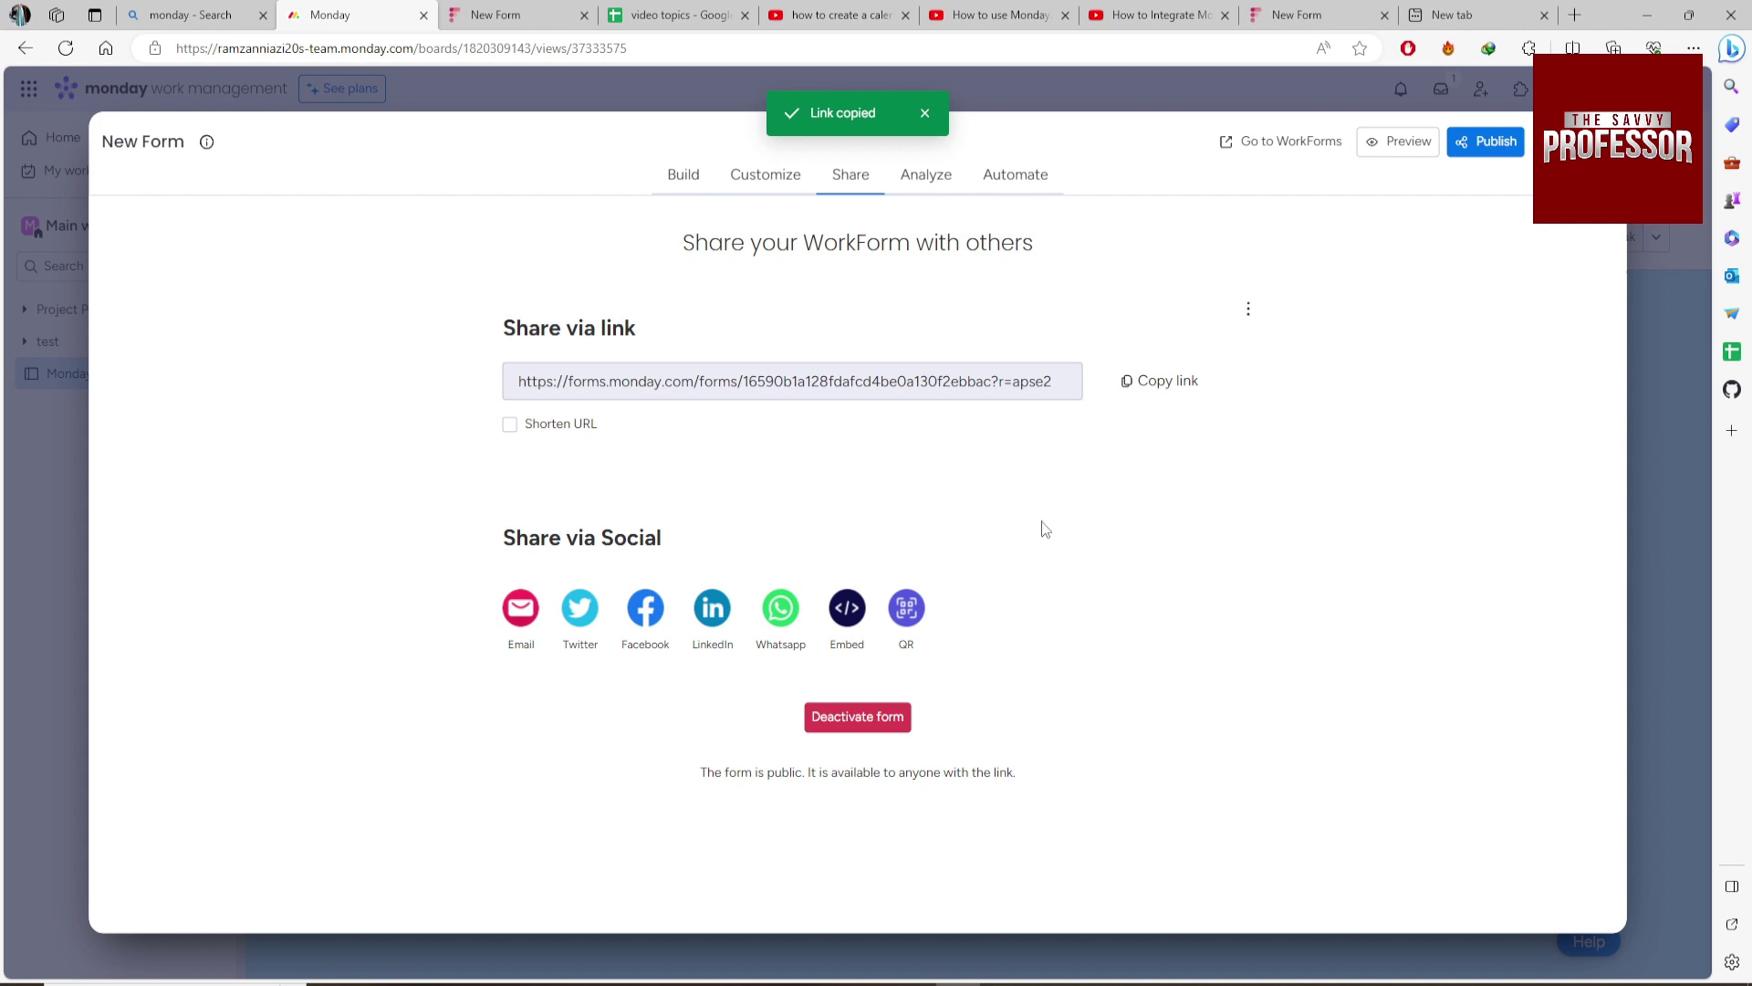
click(1463, 27)
key(ctrl+v)
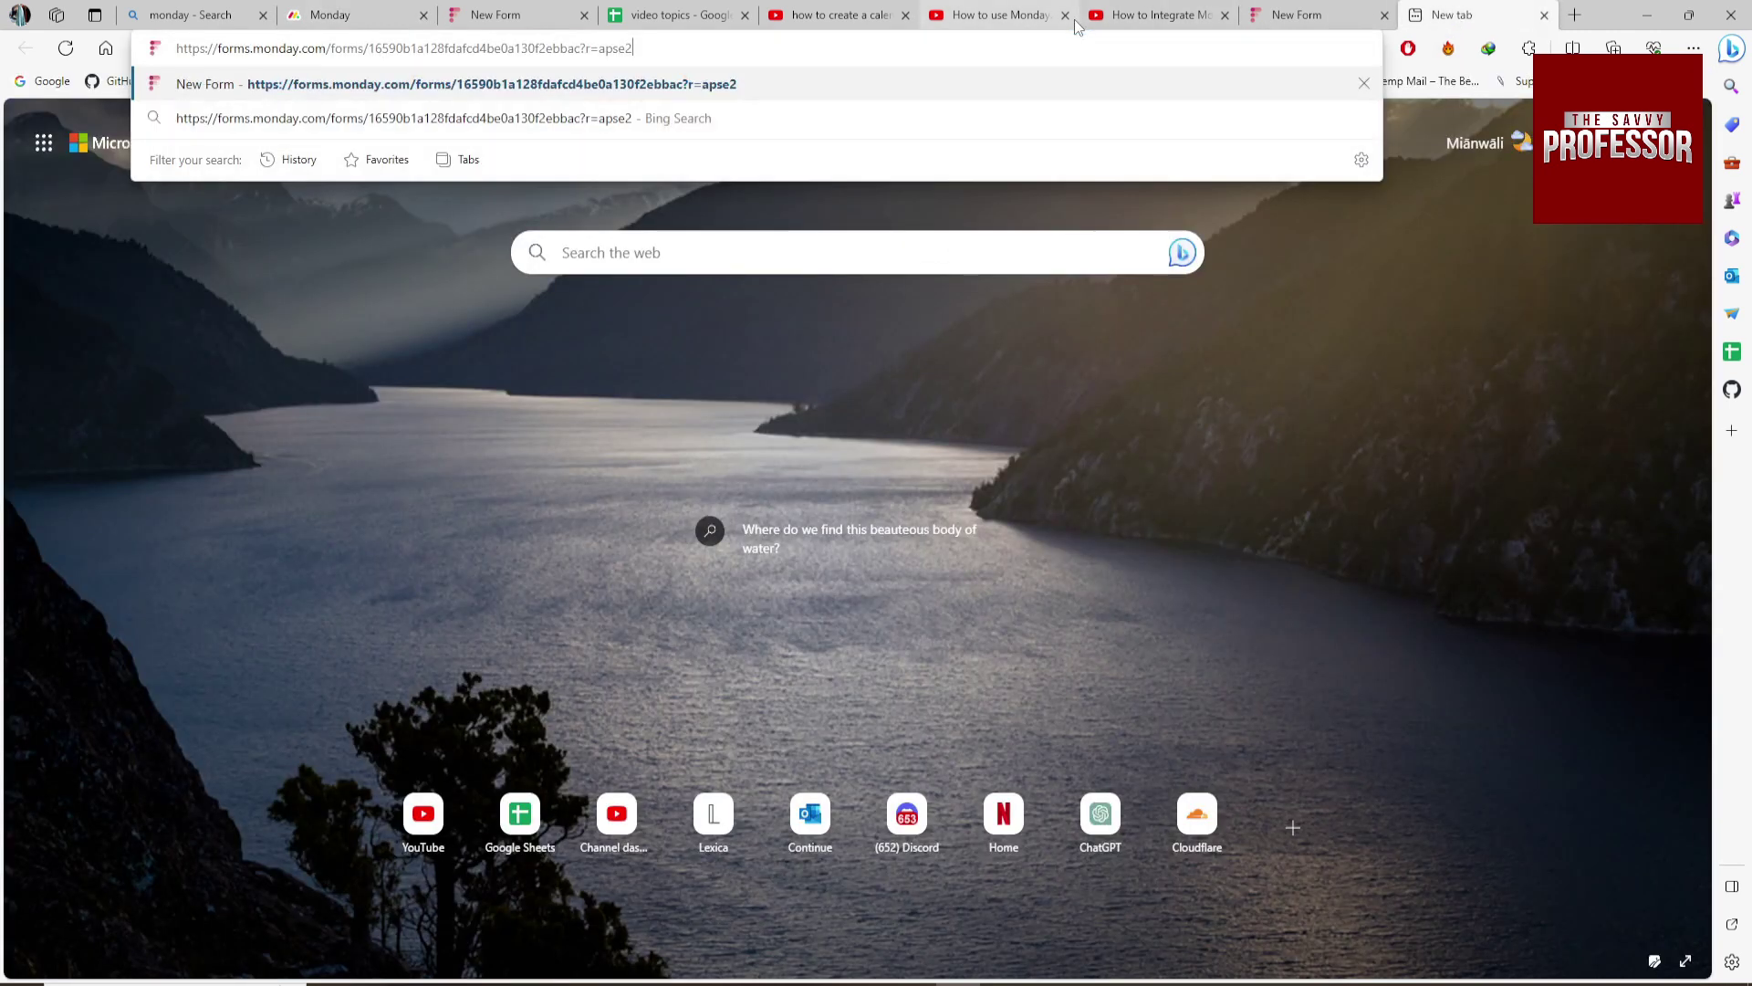
key(Return)
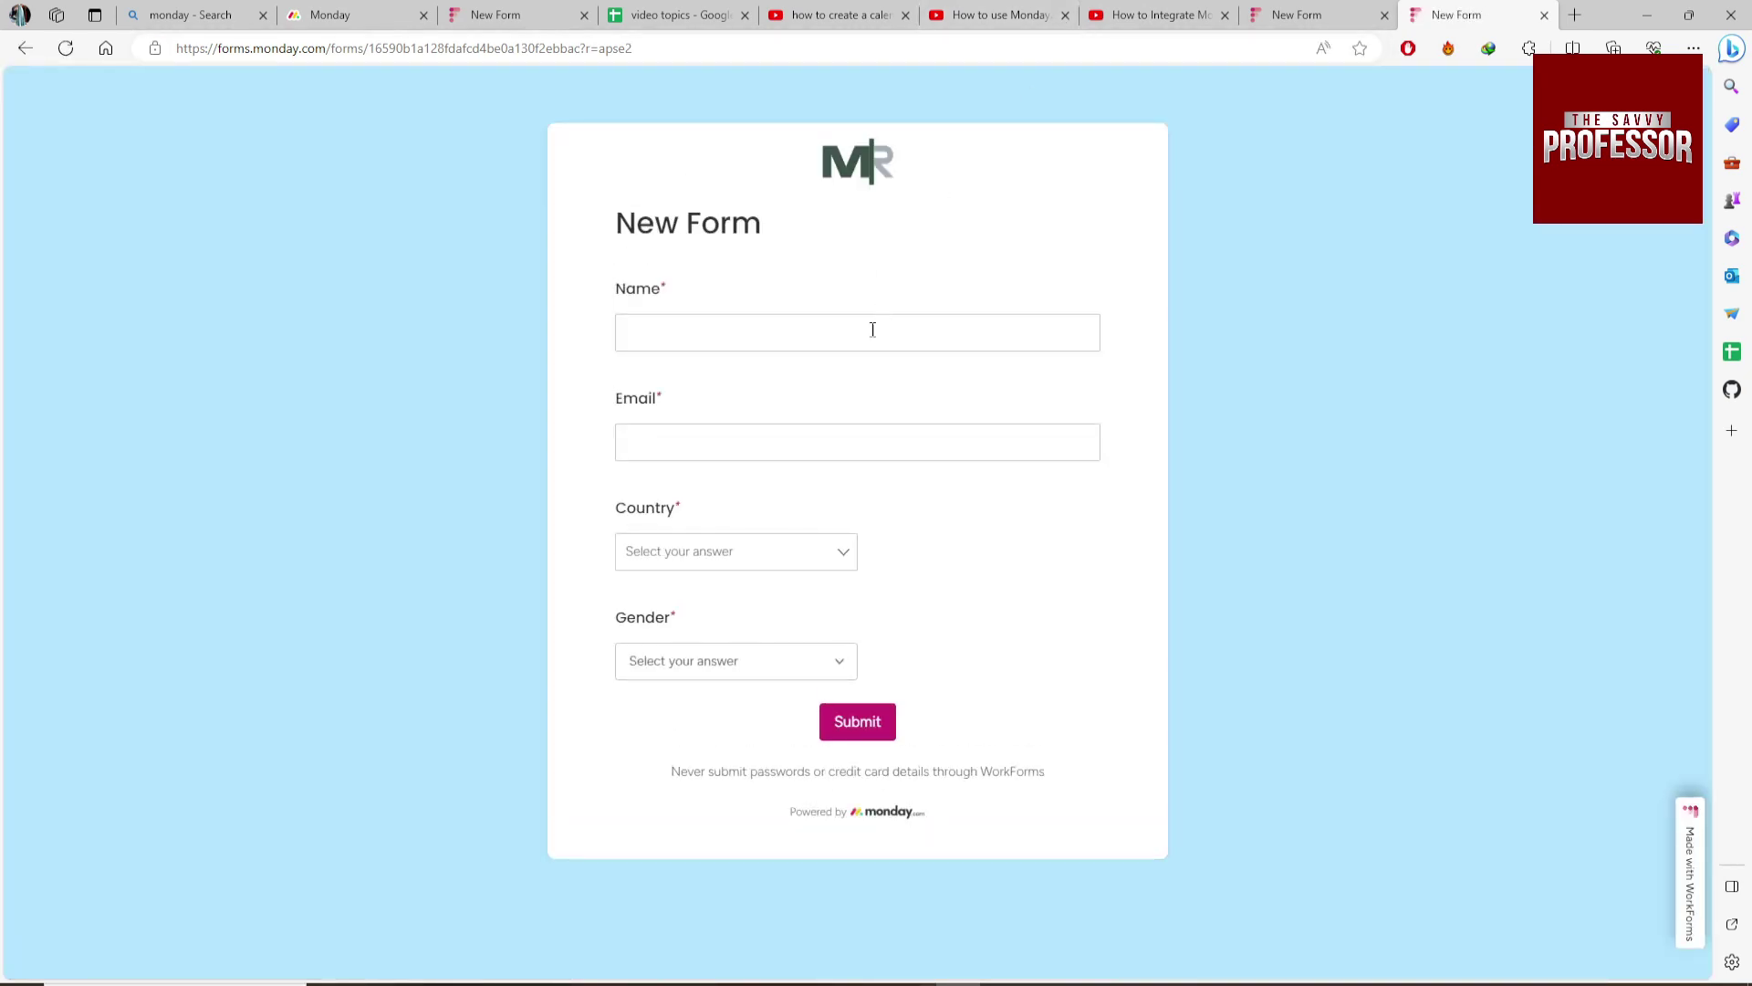
Submit a response with autofilled name and email, Country Pakistan and Gender Male.
click(872, 329)
click(807, 440)
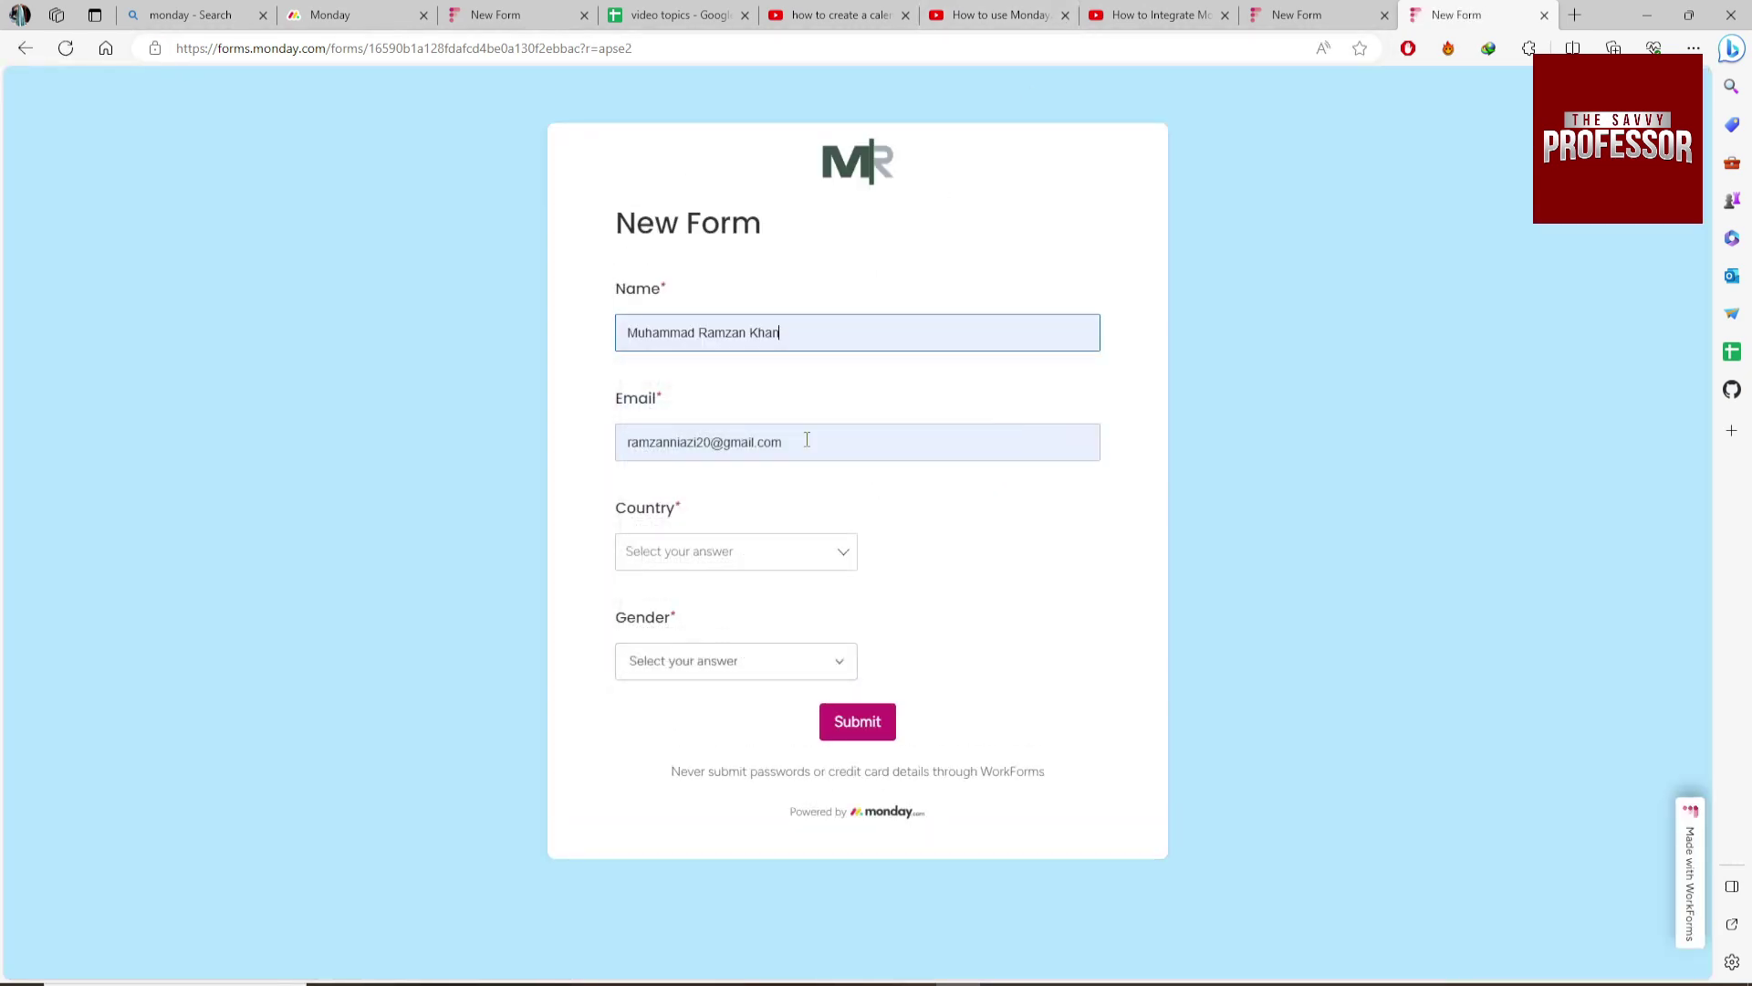
click(739, 558)
text(pak)
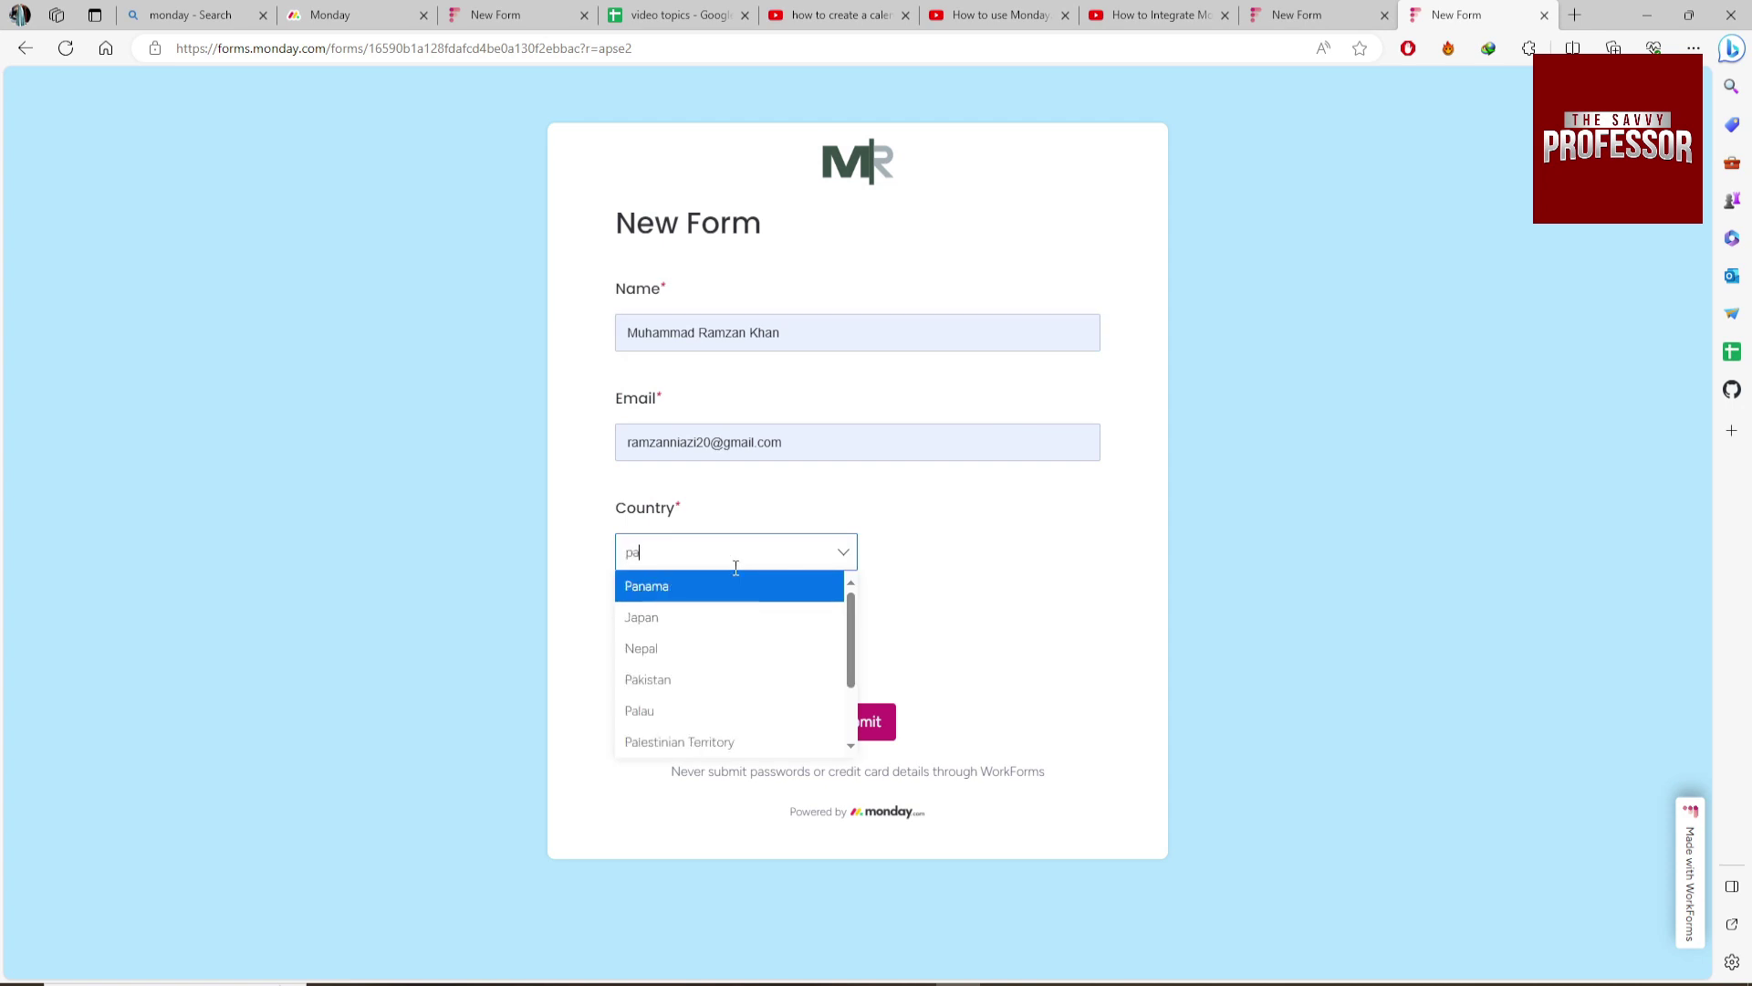
click(736, 570)
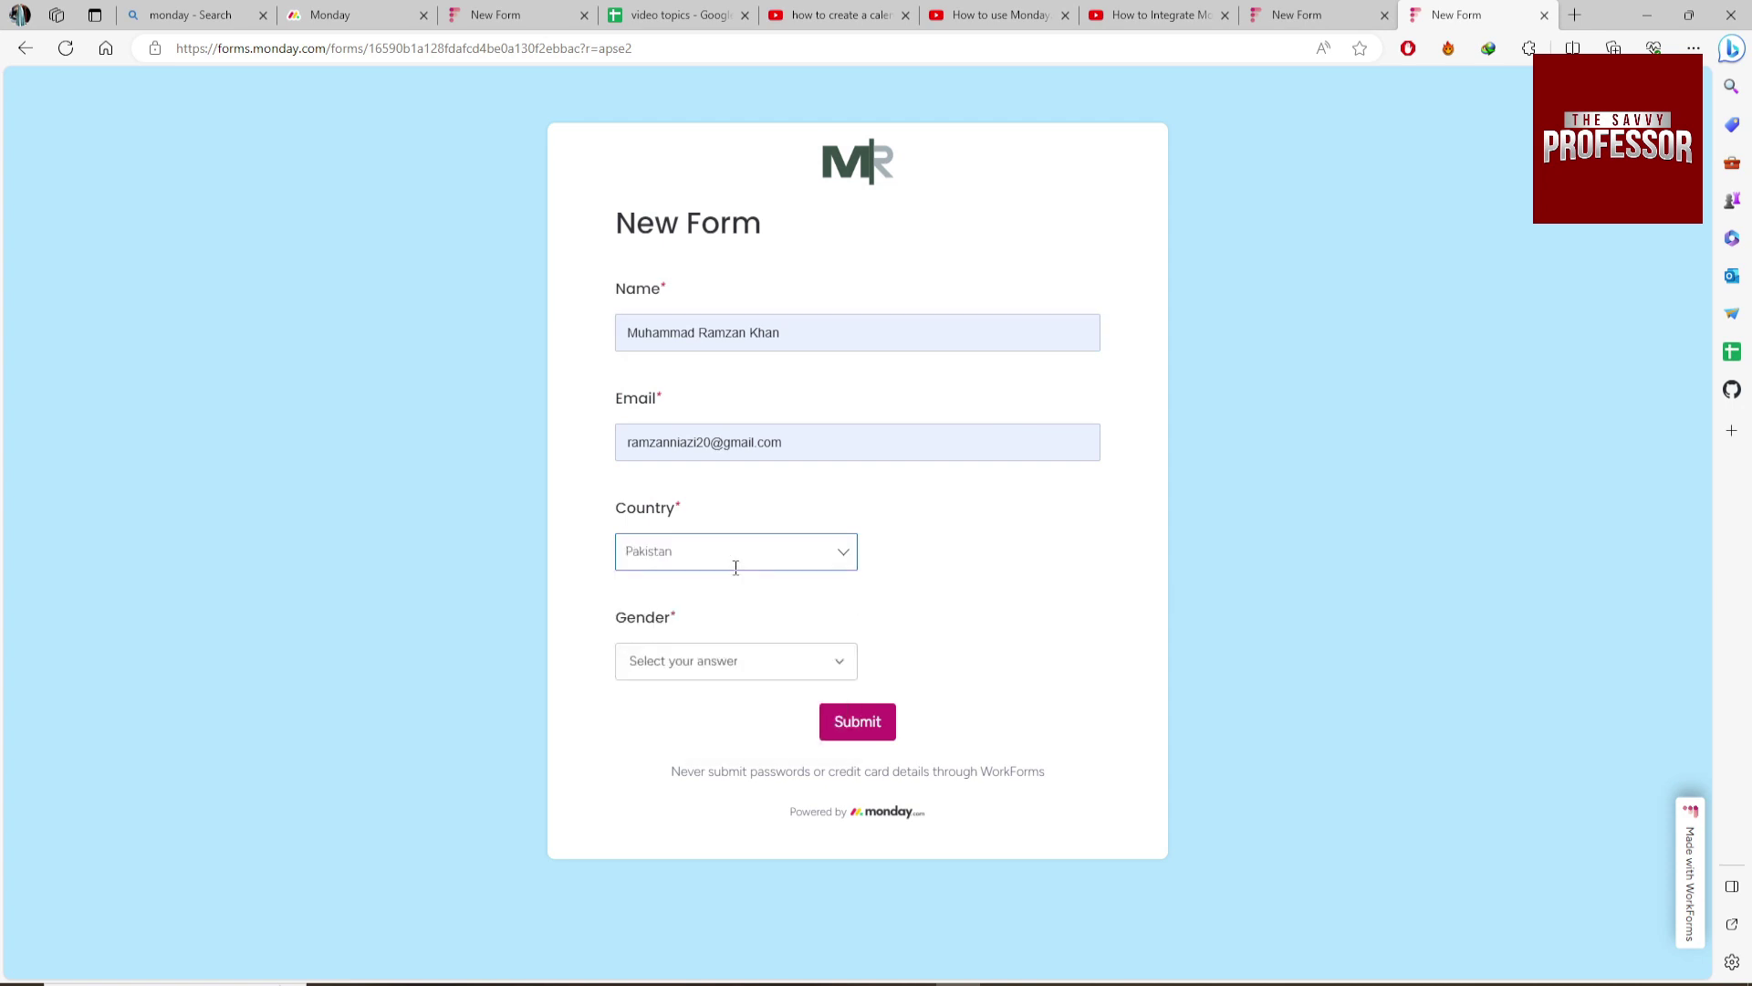
click(731, 672)
click(728, 732)
click(879, 732)
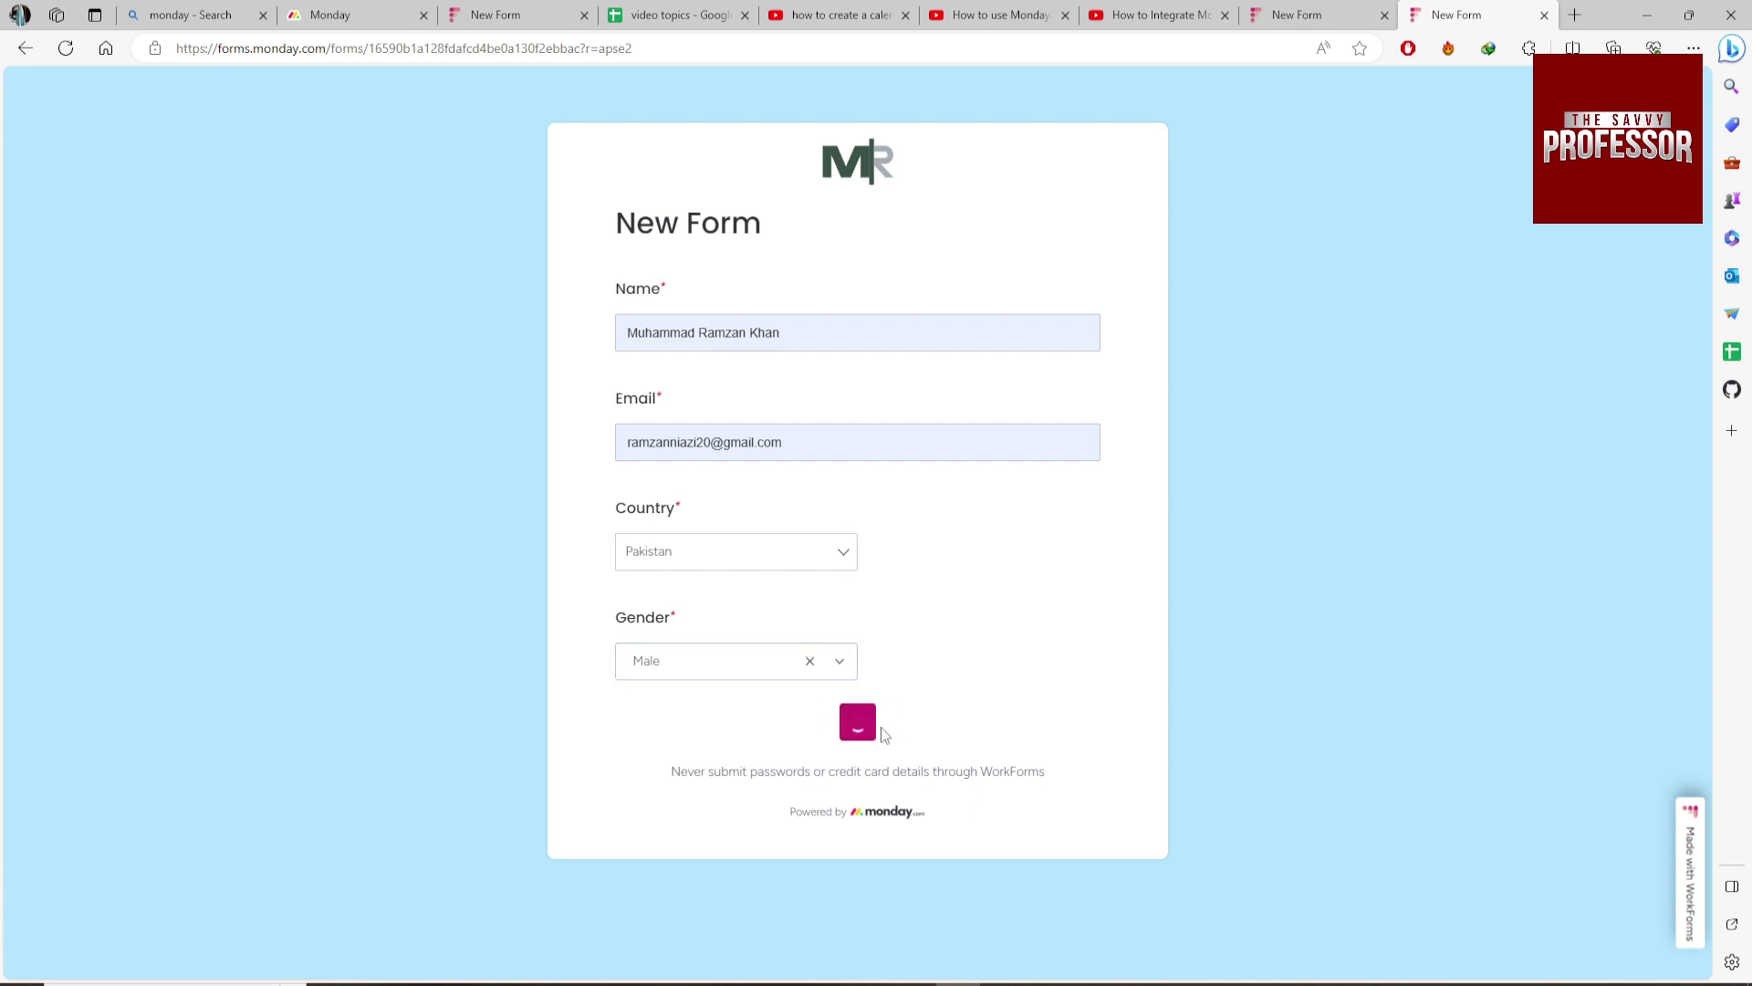
click(351, 19)
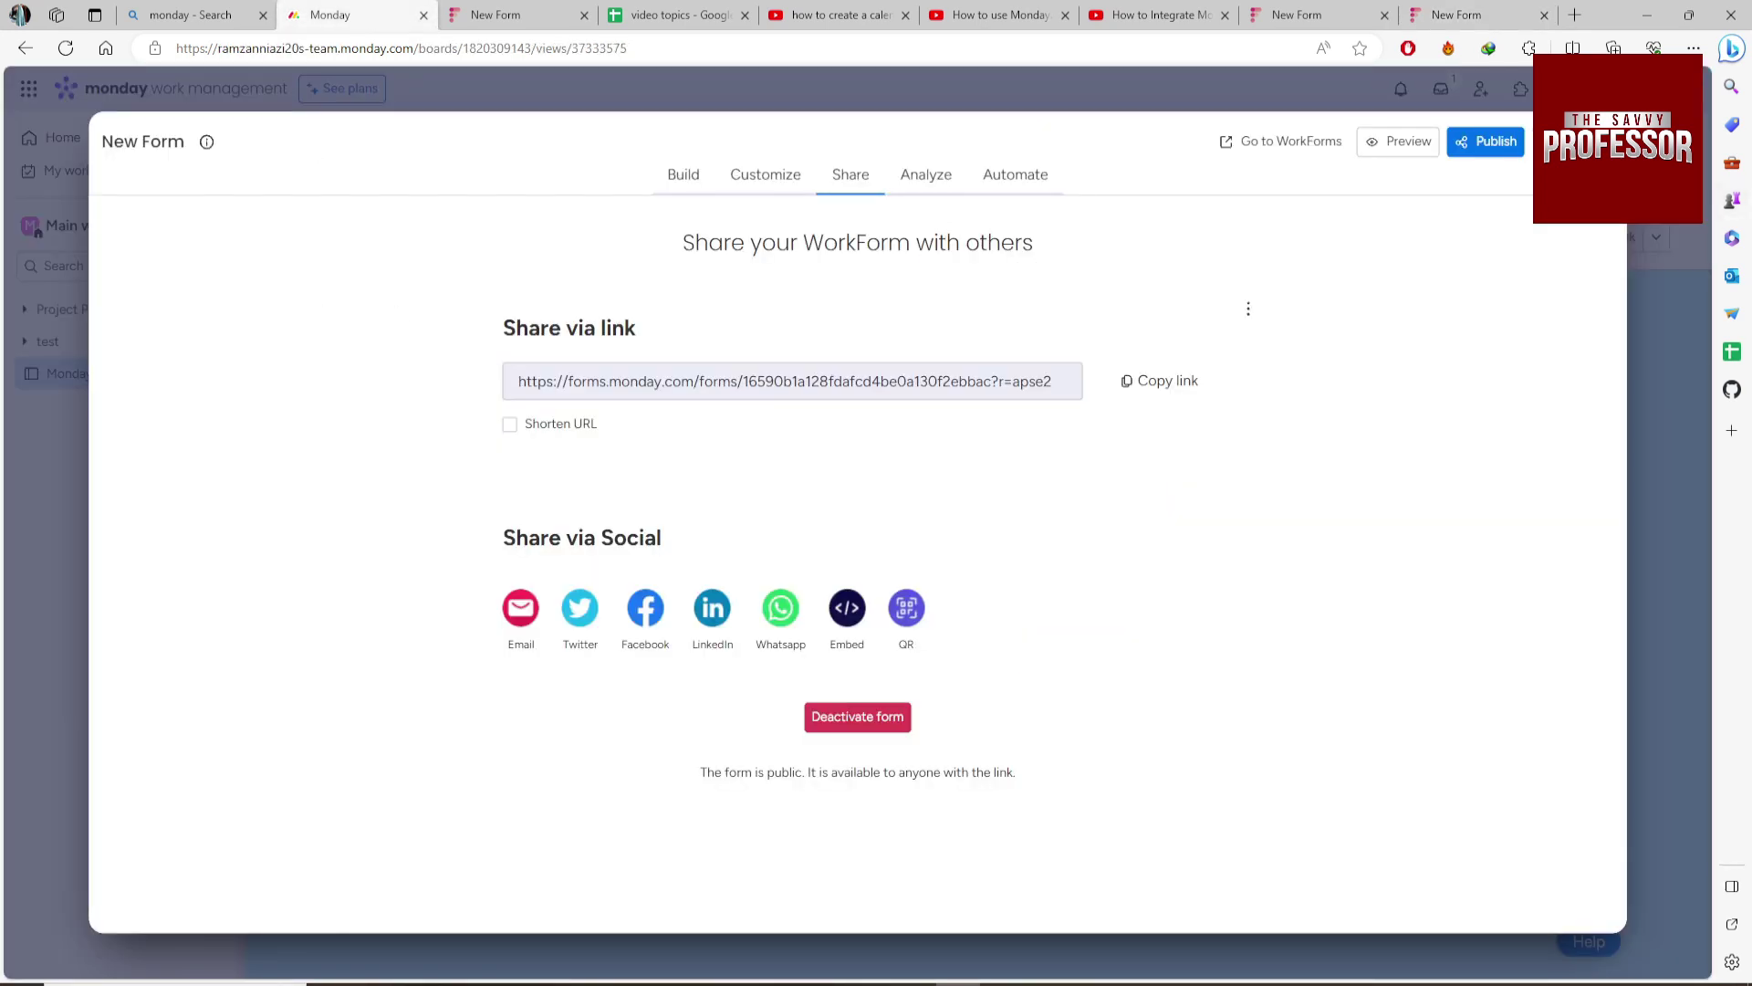
Confirm the new response in the Main Table, then return to the Form view.
key(Escape)
click(401, 192)
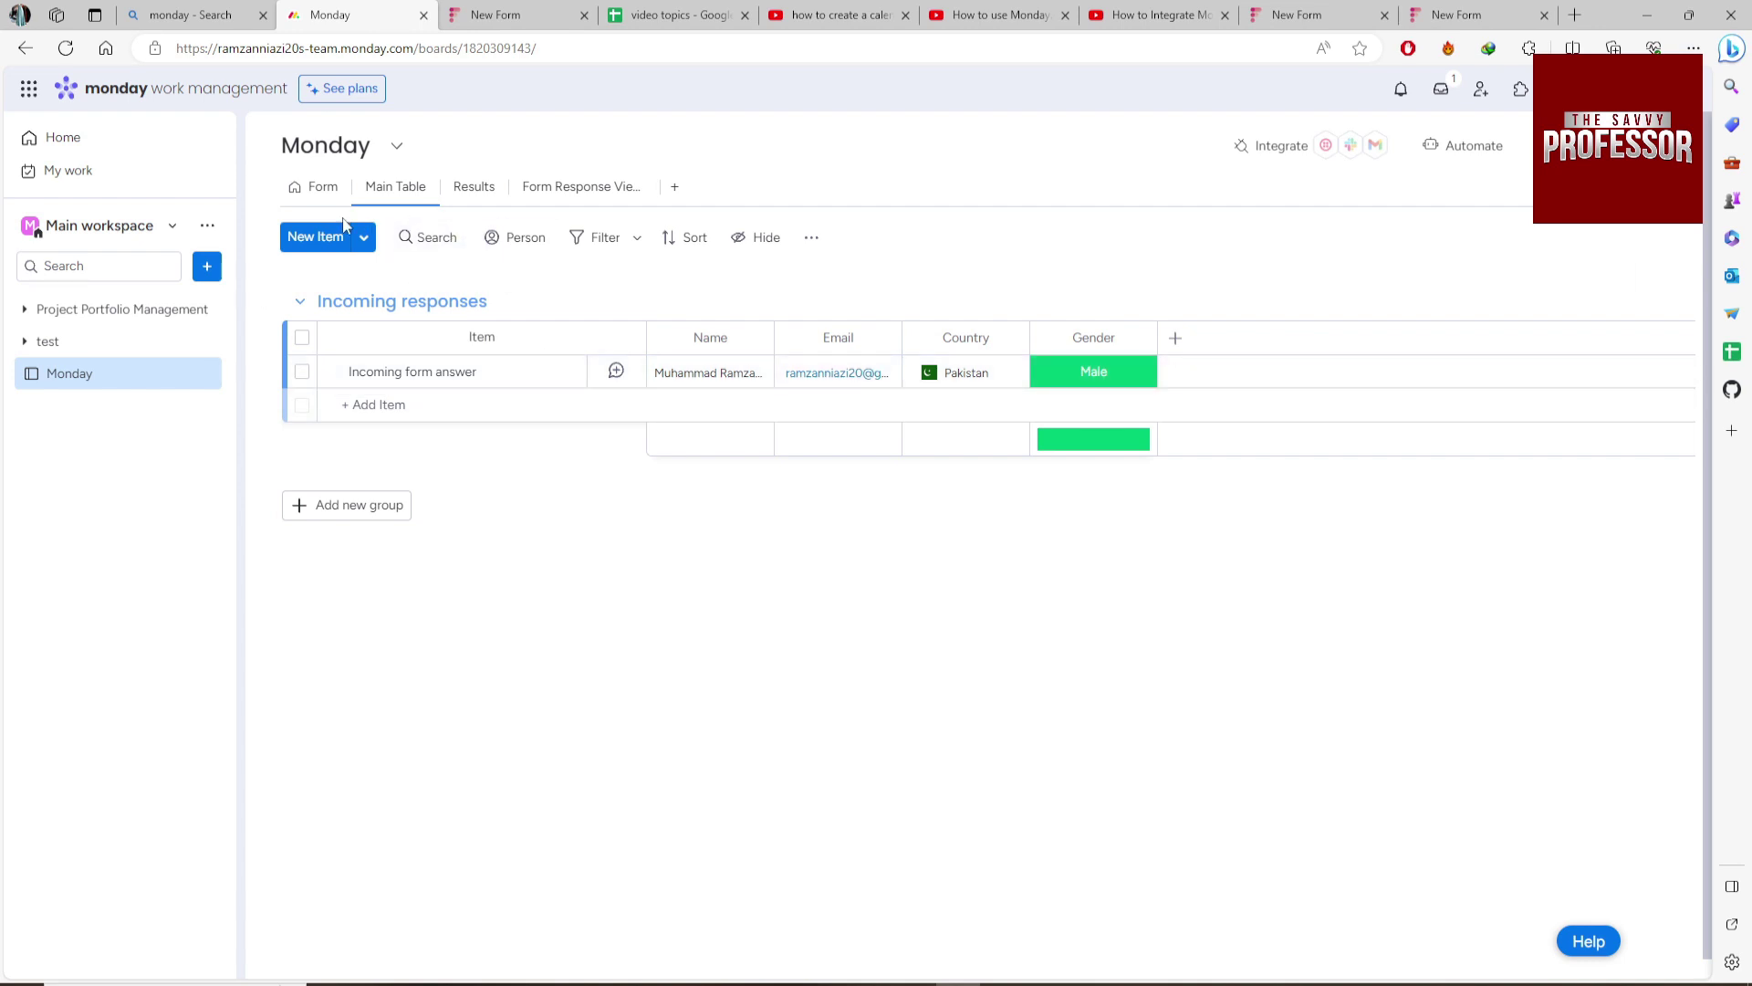
click(410, 186)
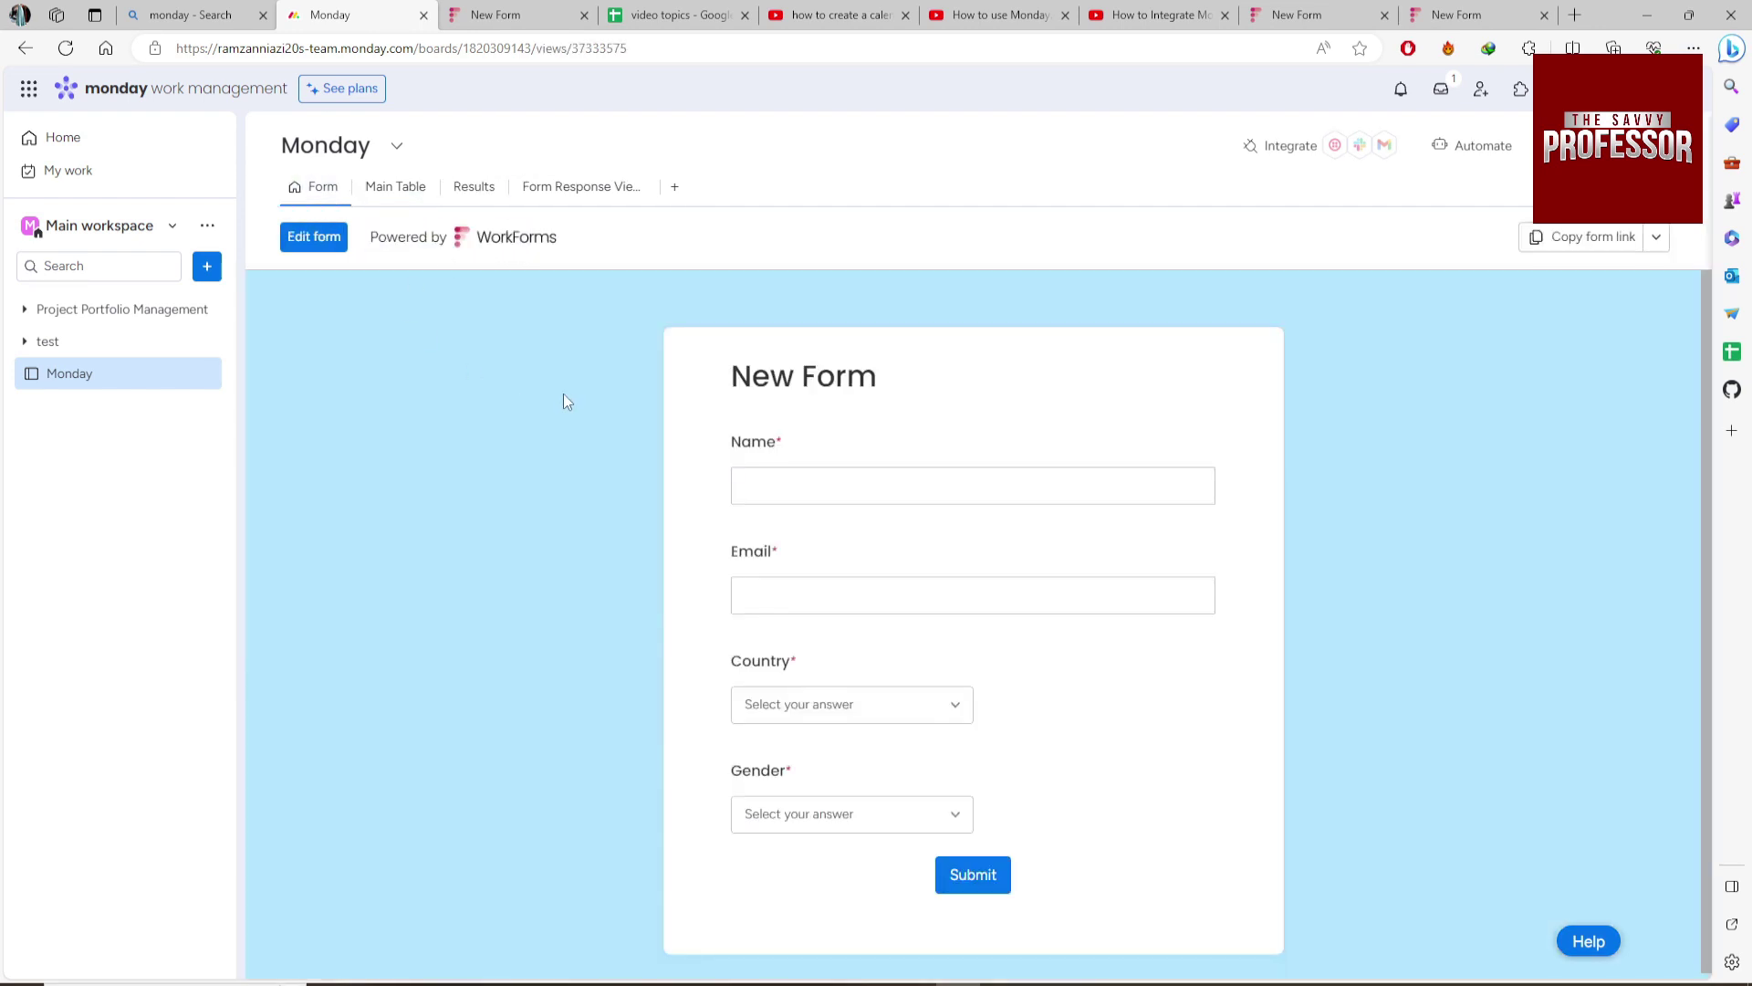